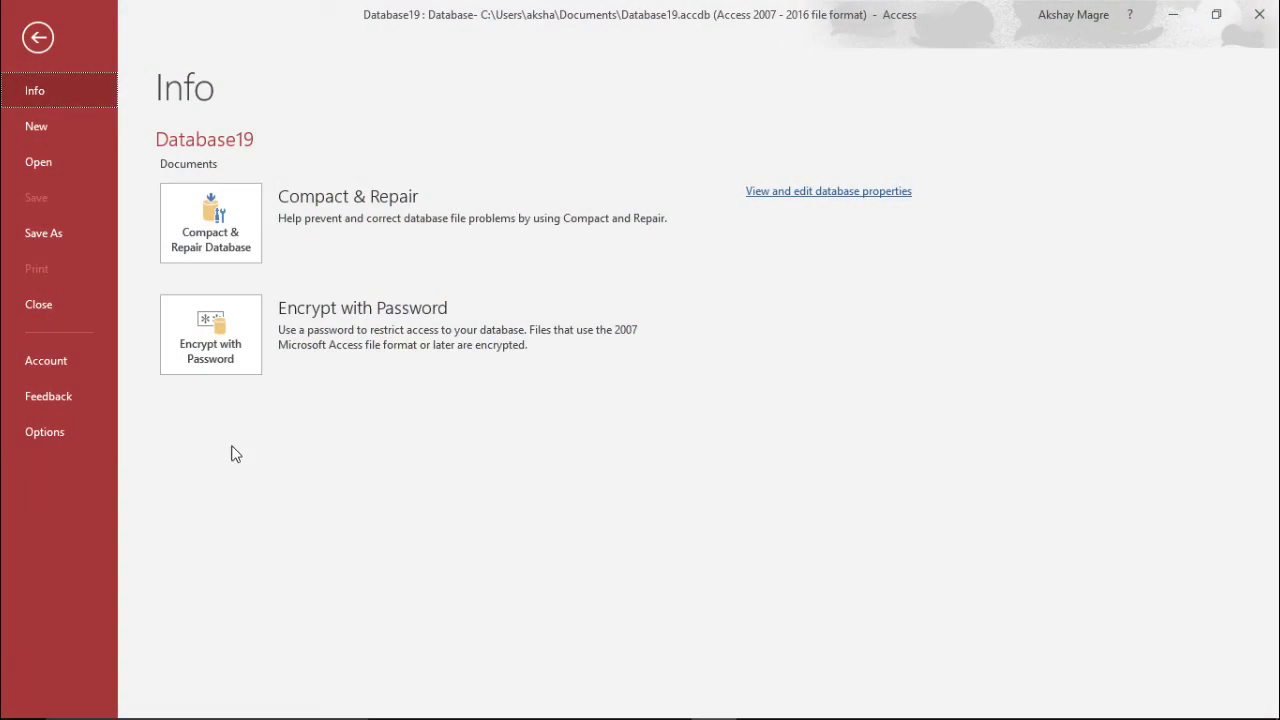
Go to File > New to show the blank database and template choices.
{"action": "left_click", "coordinate": [40, 126]}
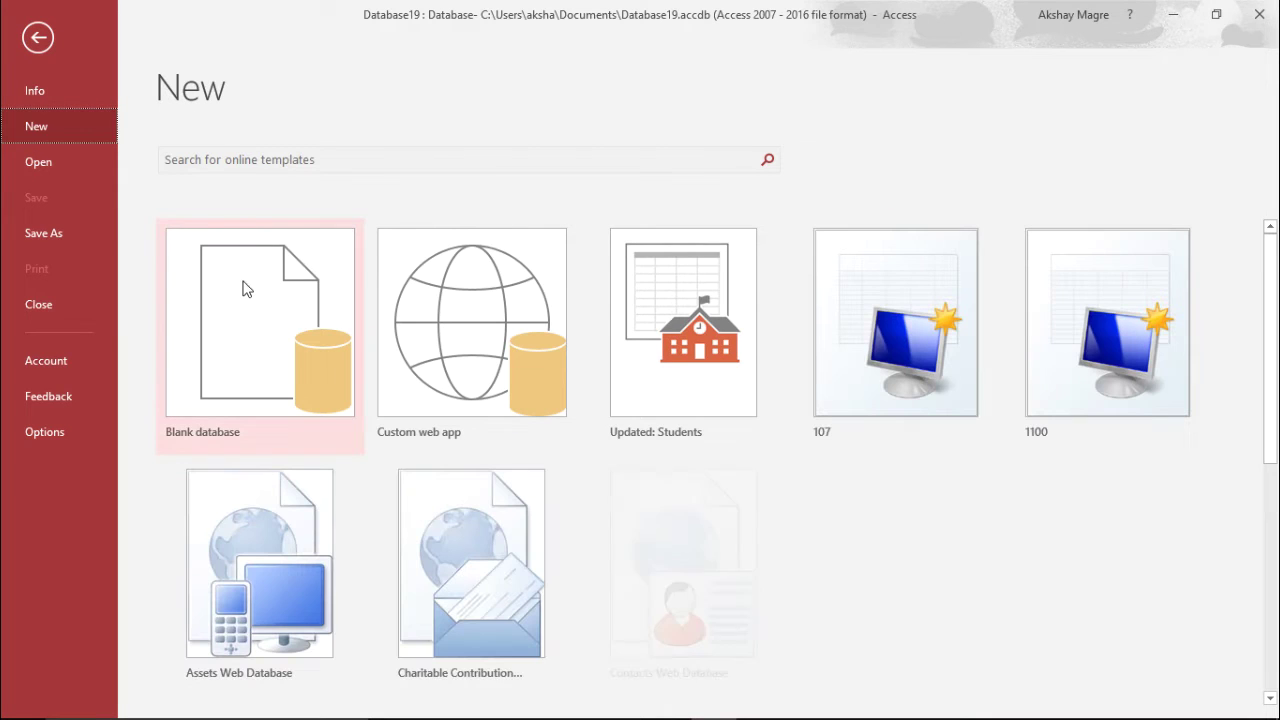
Create blank database Database20 and check the data types offered for a new Table1 column.
{"action": "left_click", "coordinate": [268, 347]}
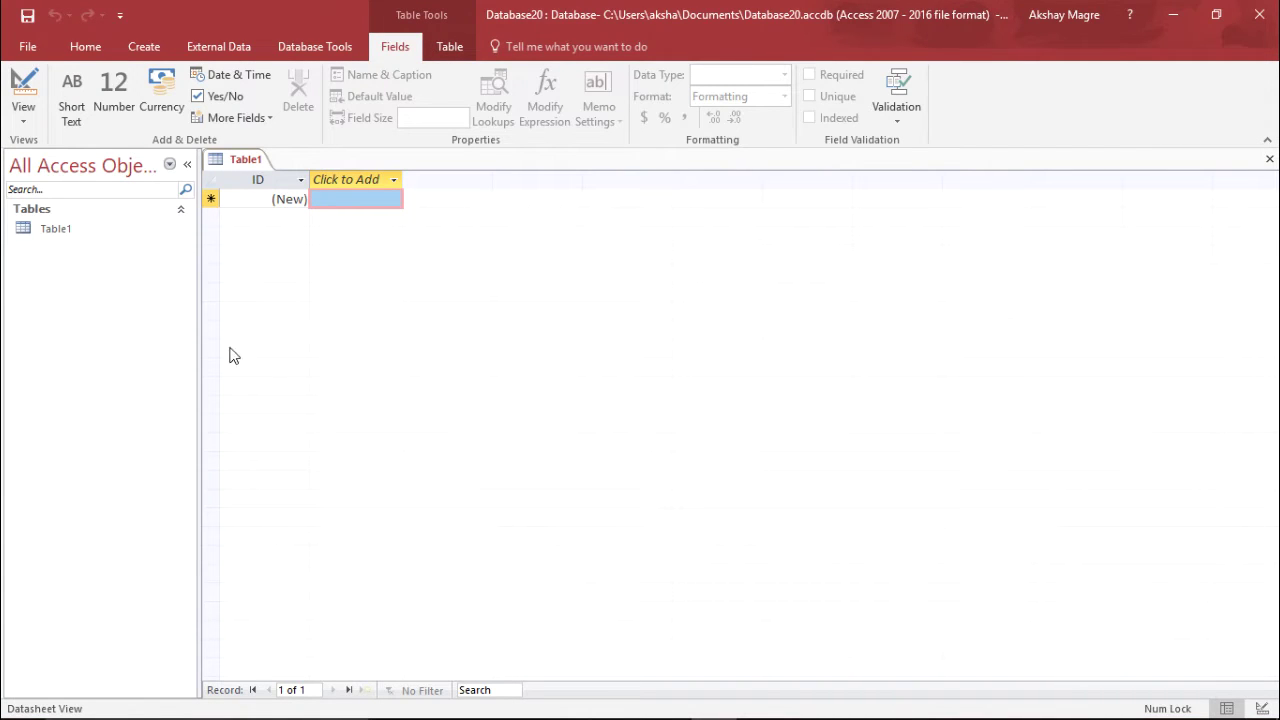
{"action": "left_click", "coordinate": [96, 232]}
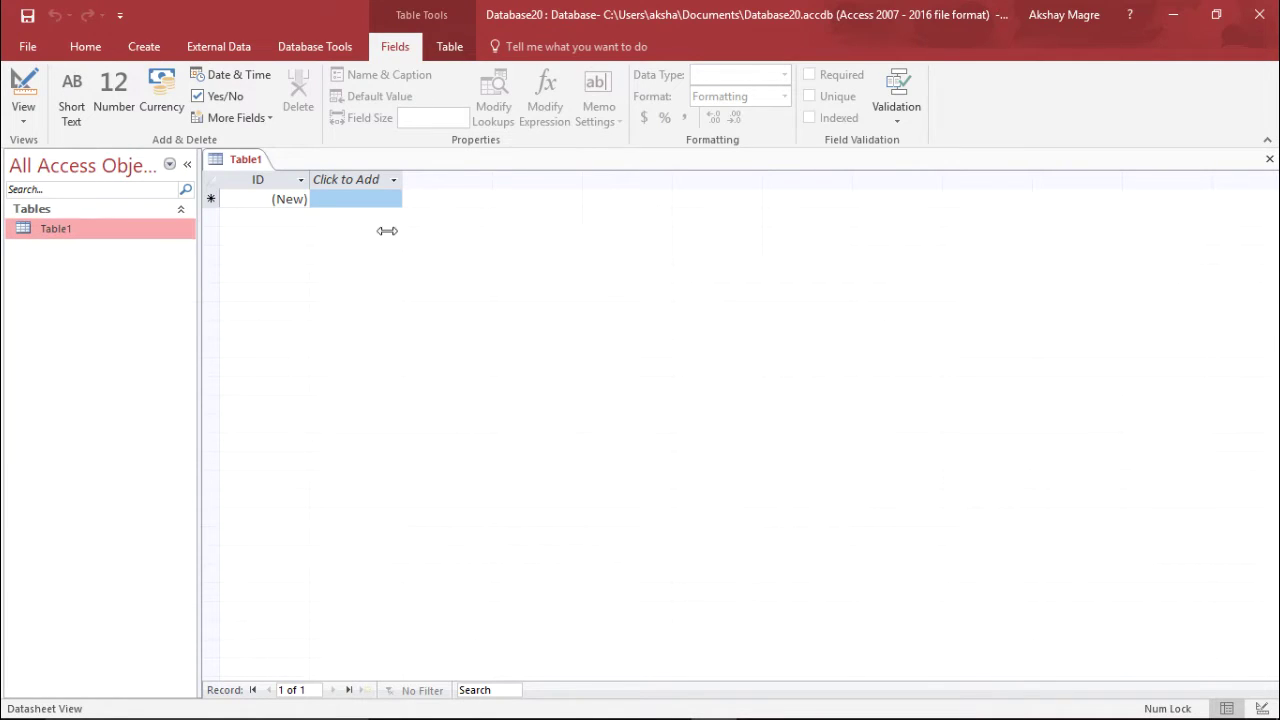
{"action": "left_click", "coordinate": [386, 199]}
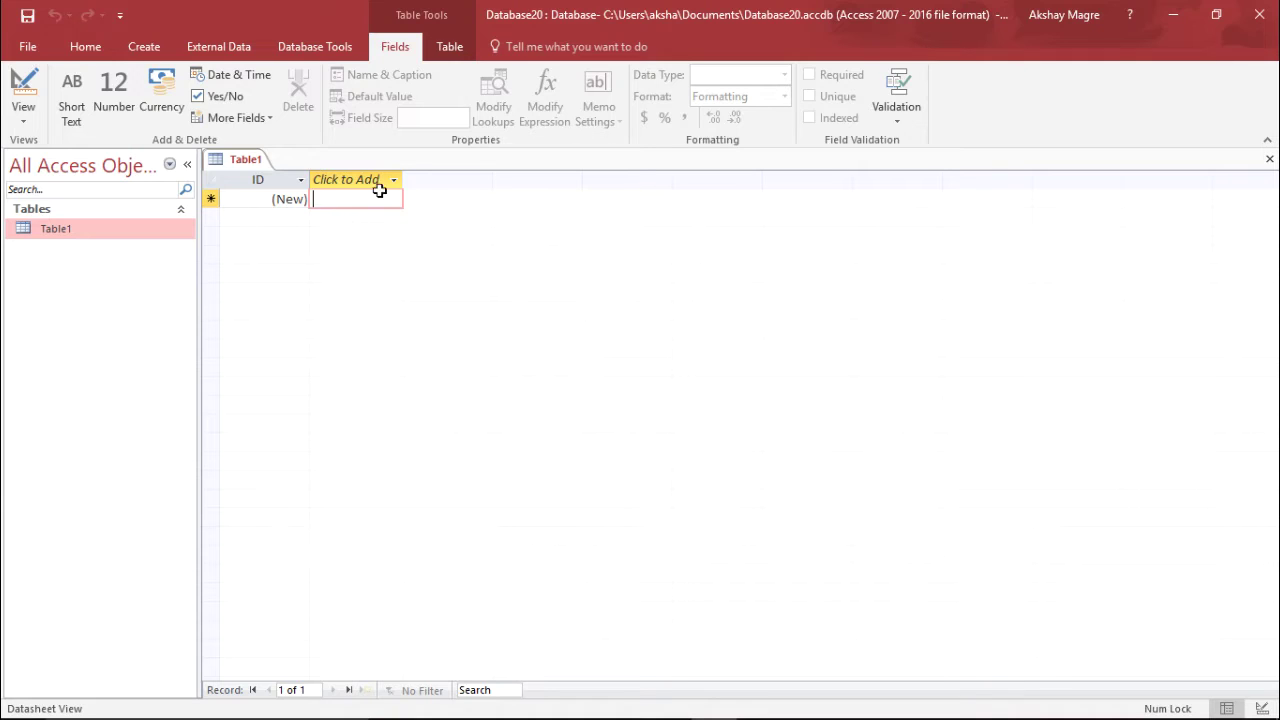
{"action": "left_click", "coordinate": [394, 180]}
{"action": "left_click", "coordinate": [432, 190]}
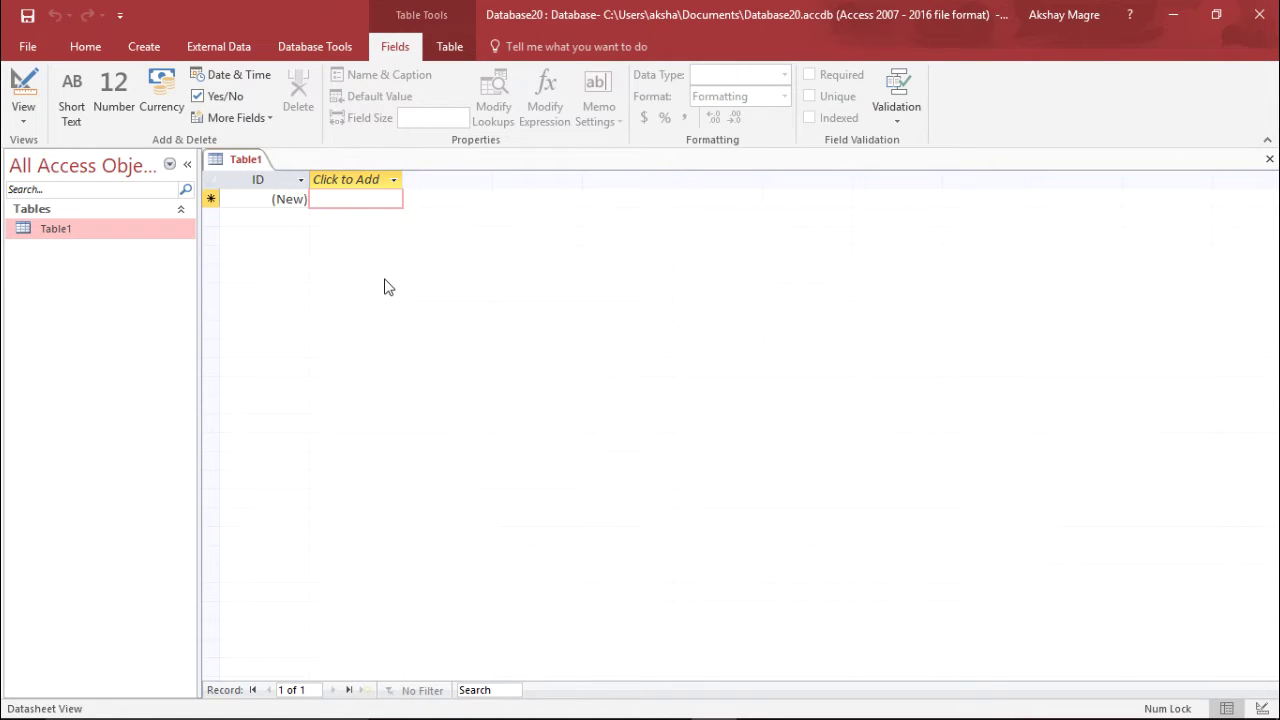
Create a new table, Table2, in Design view and collapse the Navigation Pane.
{"action": "left_click", "coordinate": [145, 42]}
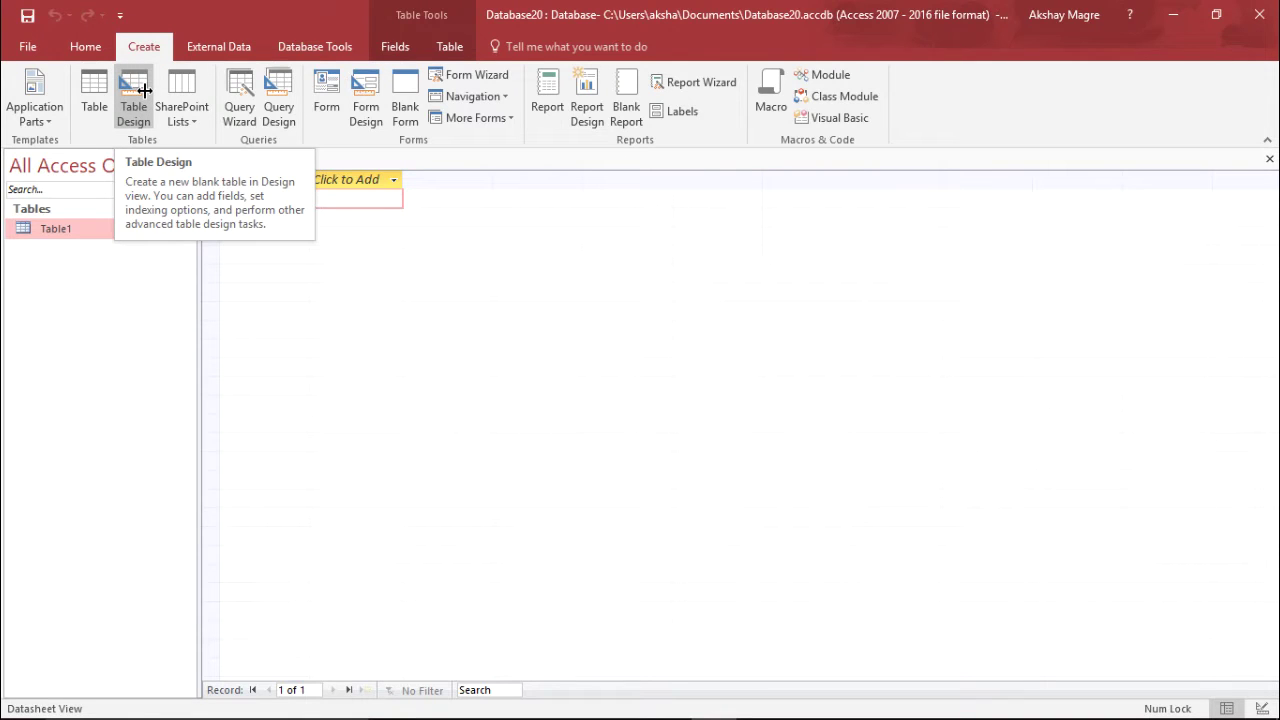
{"action": "left_click", "coordinate": [144, 90]}
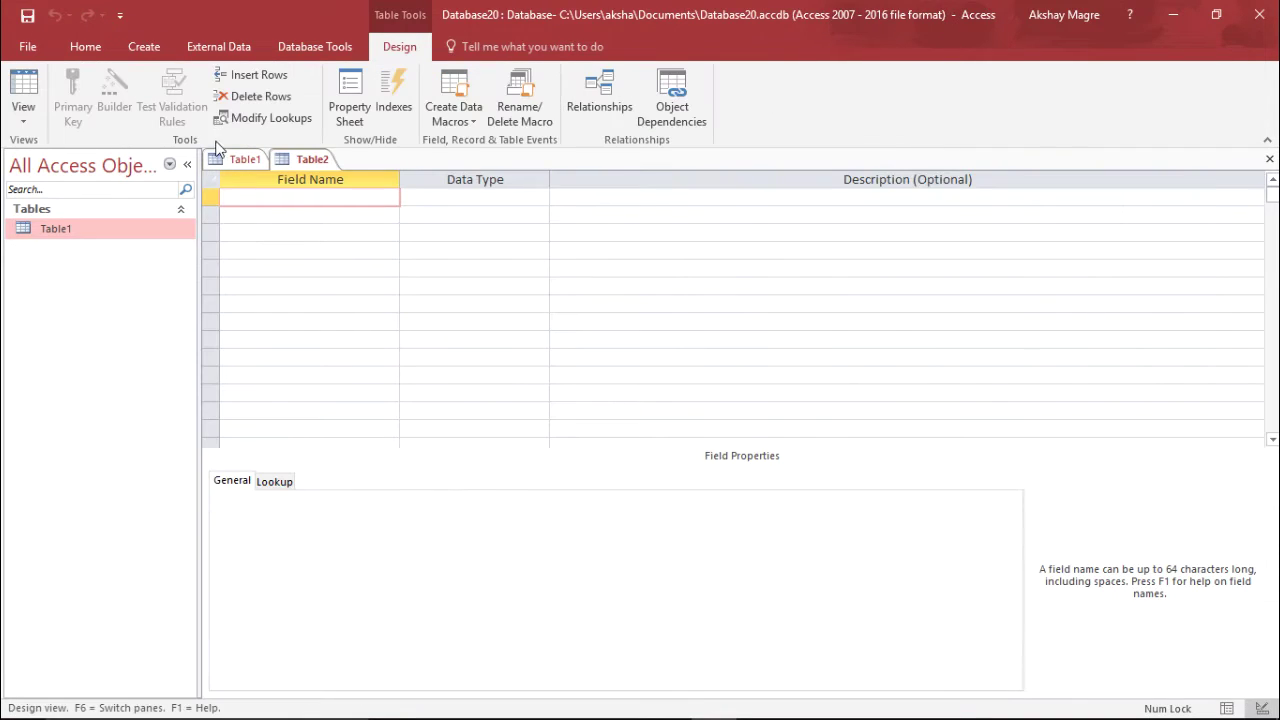
{"action": "left_click", "coordinate": [187, 164]}
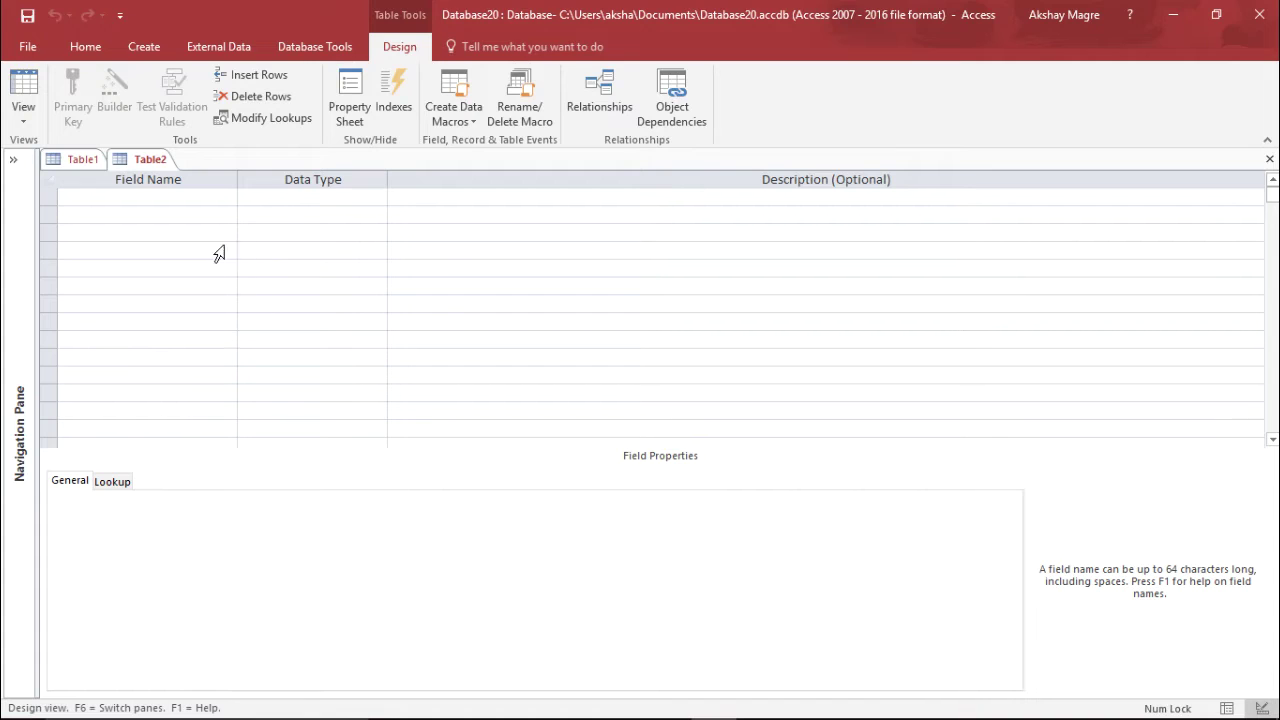
Name the first field in the Table2 design grid Car_ID.
{"action": "left_click", "coordinate": [150, 163]}
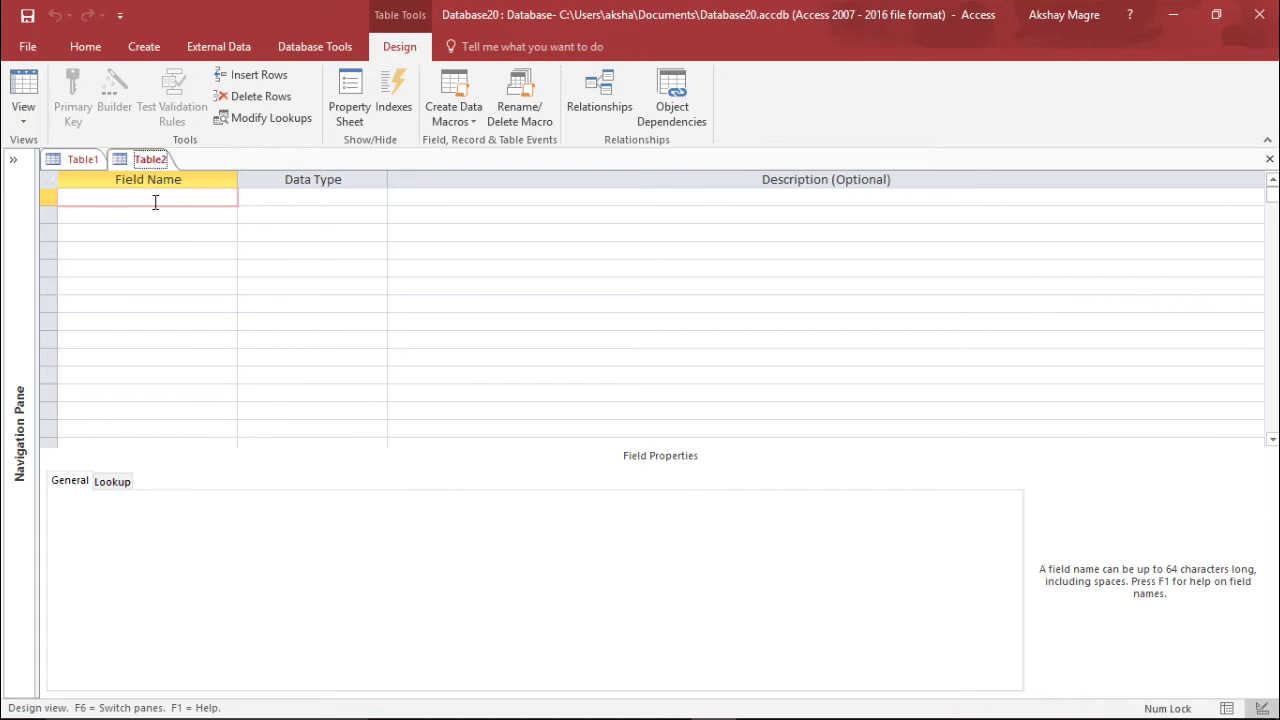
{"action": "left_click", "coordinate": [159, 196]}
{"action": "left_click", "coordinate": [297, 198]}
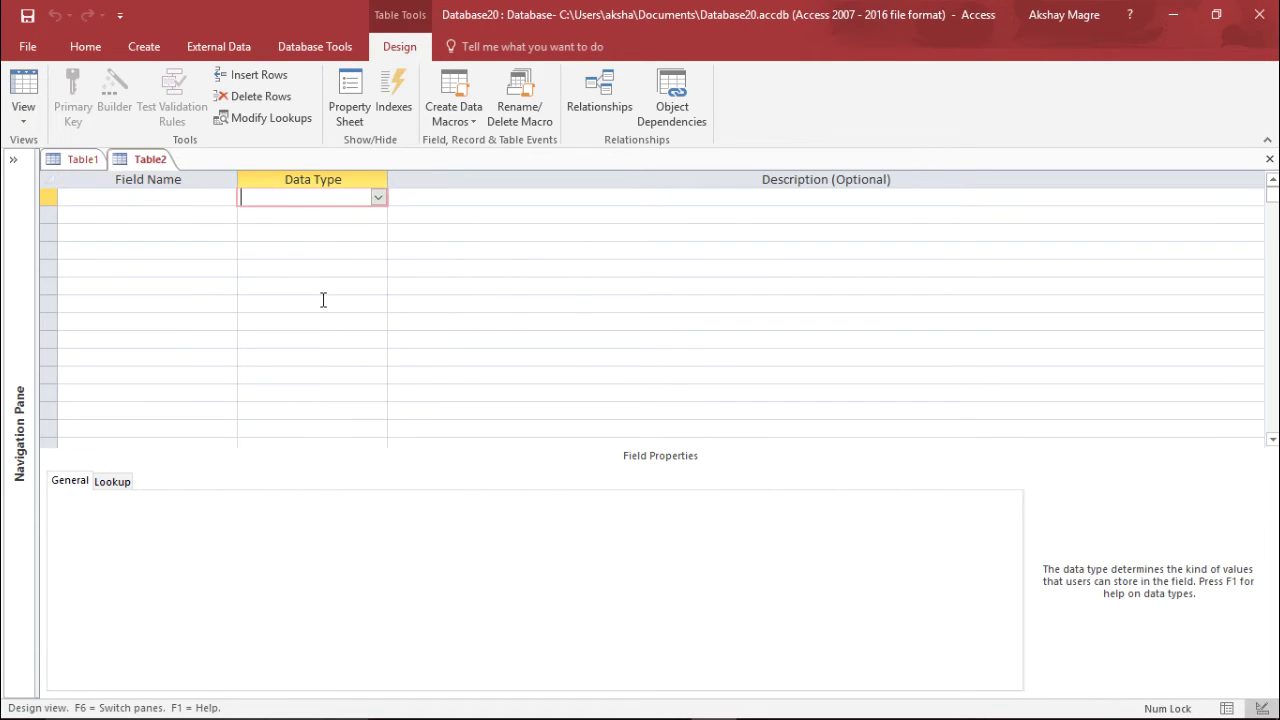
{"action": "key", "text": "shift+Tab"}
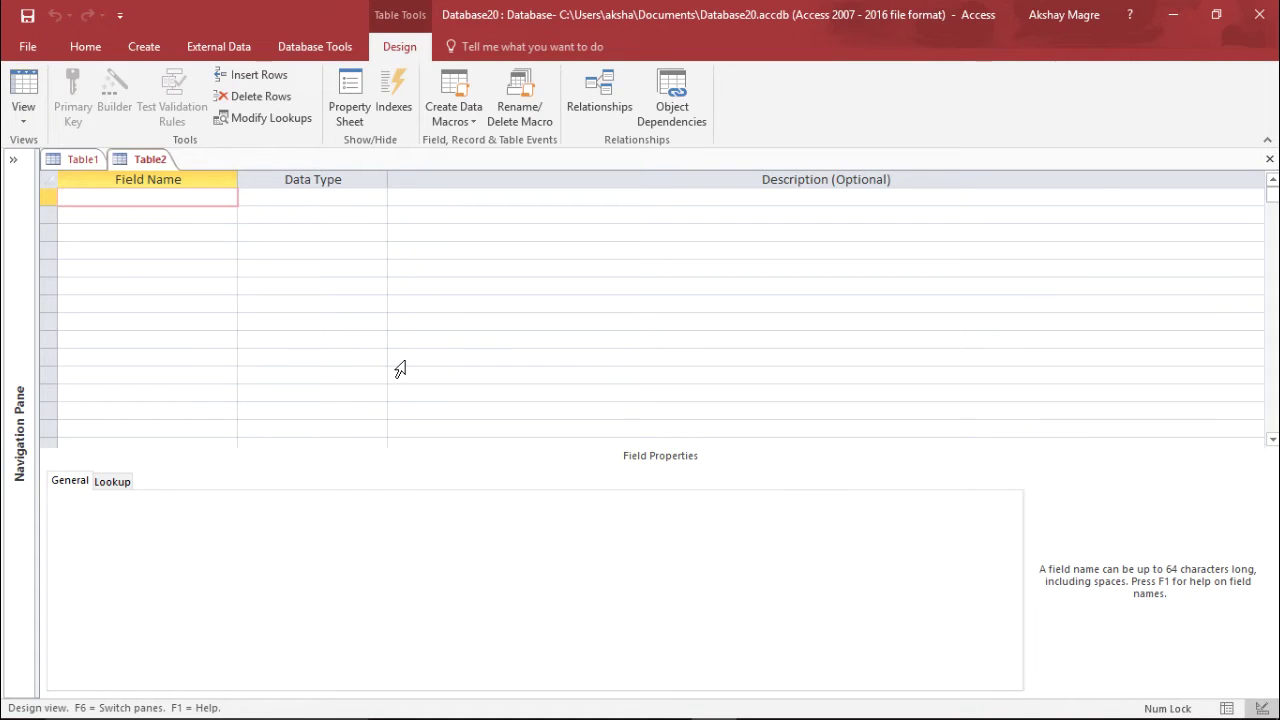
{"action": "left_click", "coordinate": [221, 284]}
{"action": "left_click", "coordinate": [220, 267]}
{"action": "left_click", "coordinate": [219, 251]}
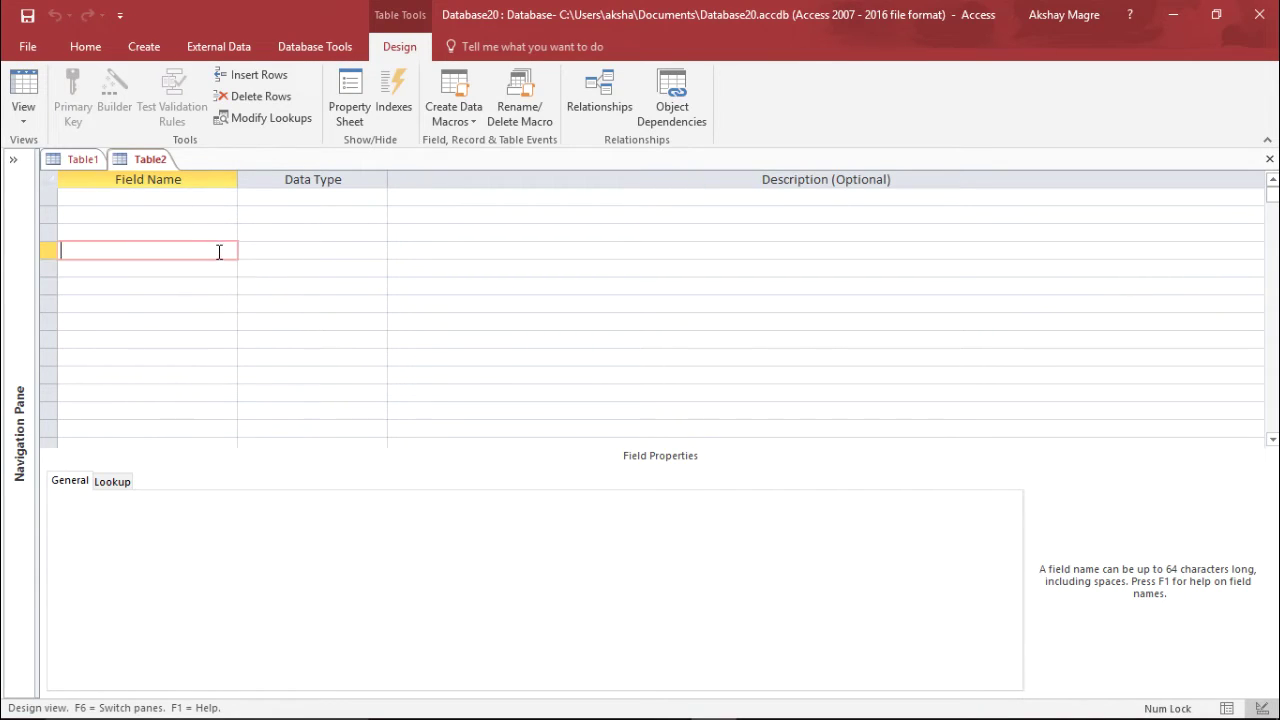
{"action": "left_click", "coordinate": [222, 196]}
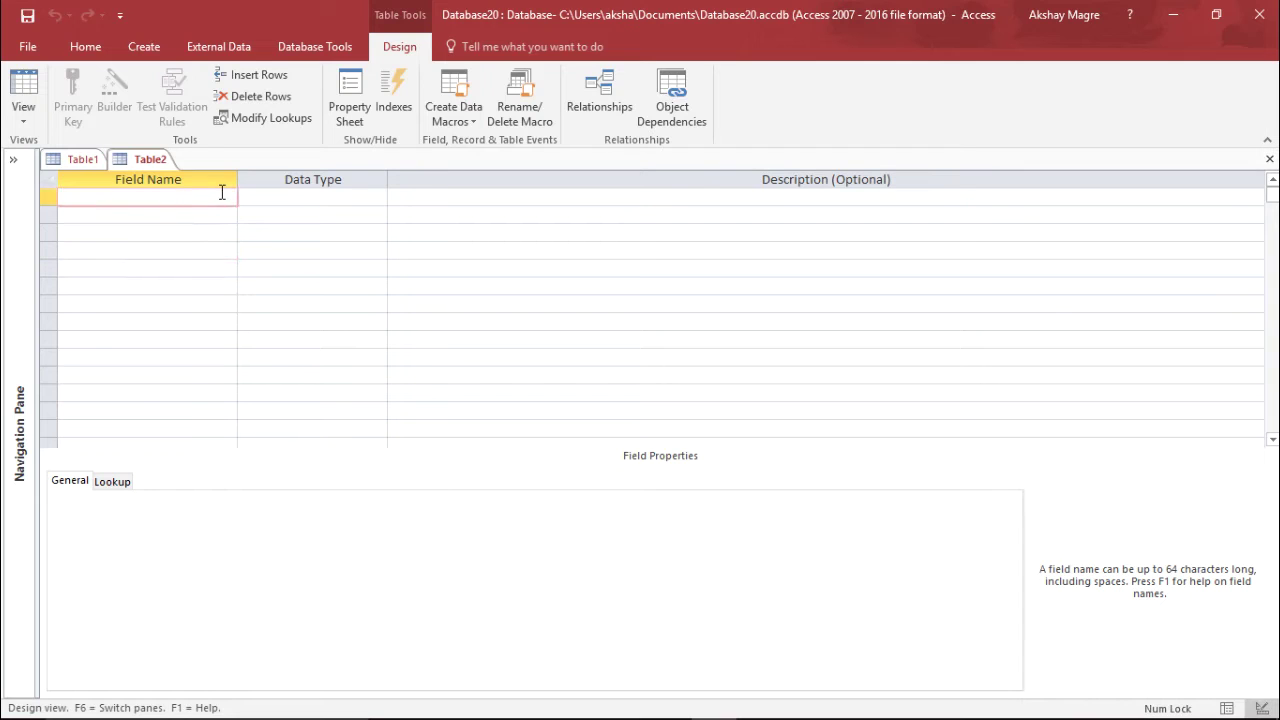
{"action": "type", "text": "Car_ID"}
Make Car_ID an AutoNumber primary key and name the second field Manufacturer.
{"action": "left_click", "coordinate": [317, 197]}
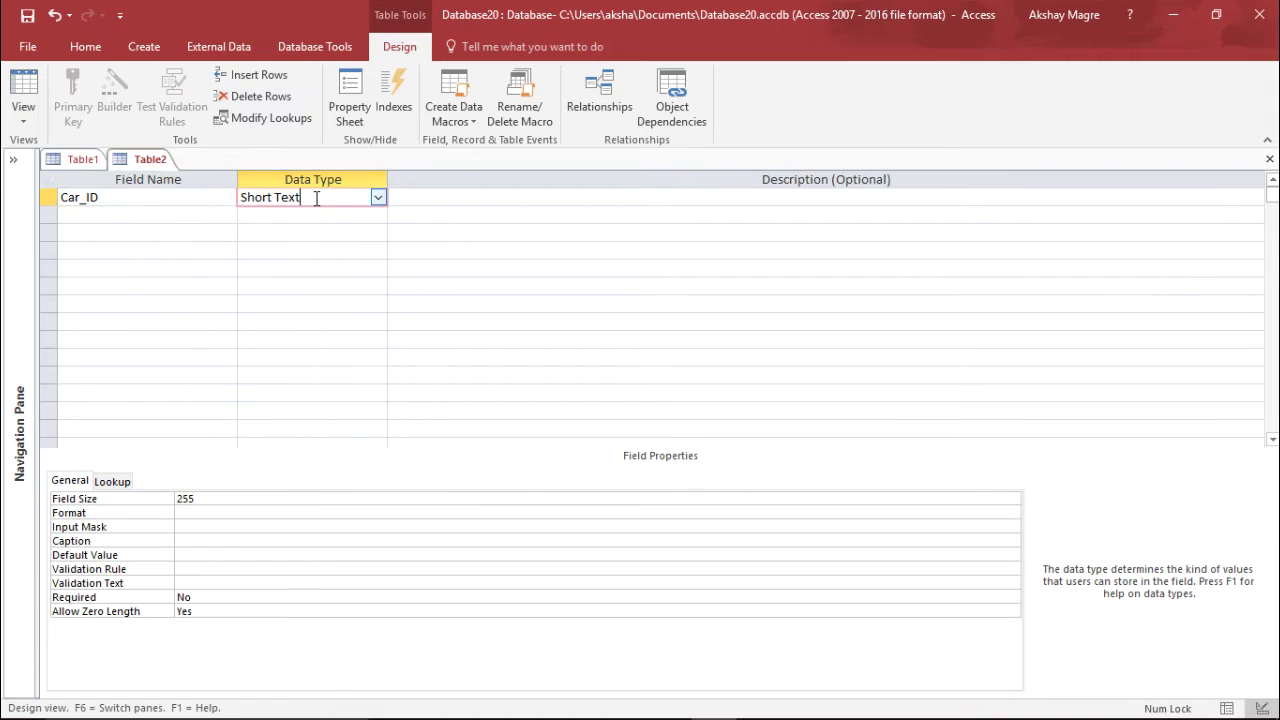
{"action": "left_click", "coordinate": [378, 199]}
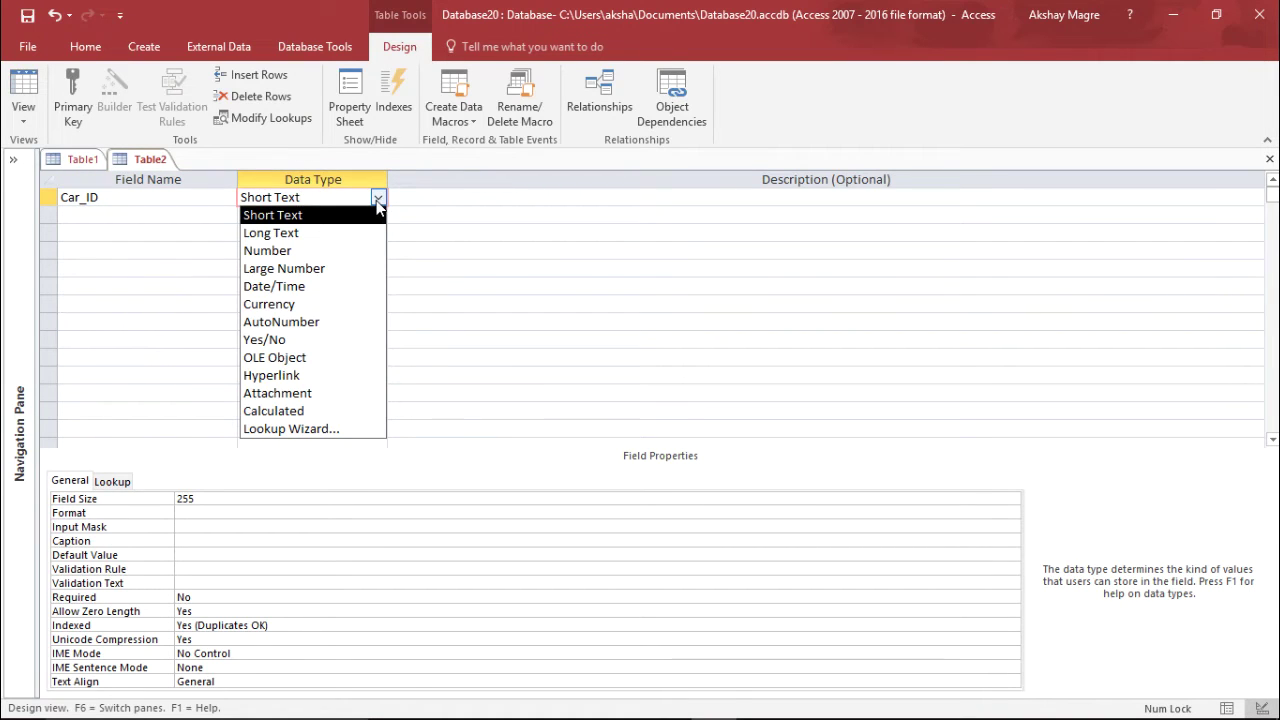
{"action": "left_click", "coordinate": [340, 323]}
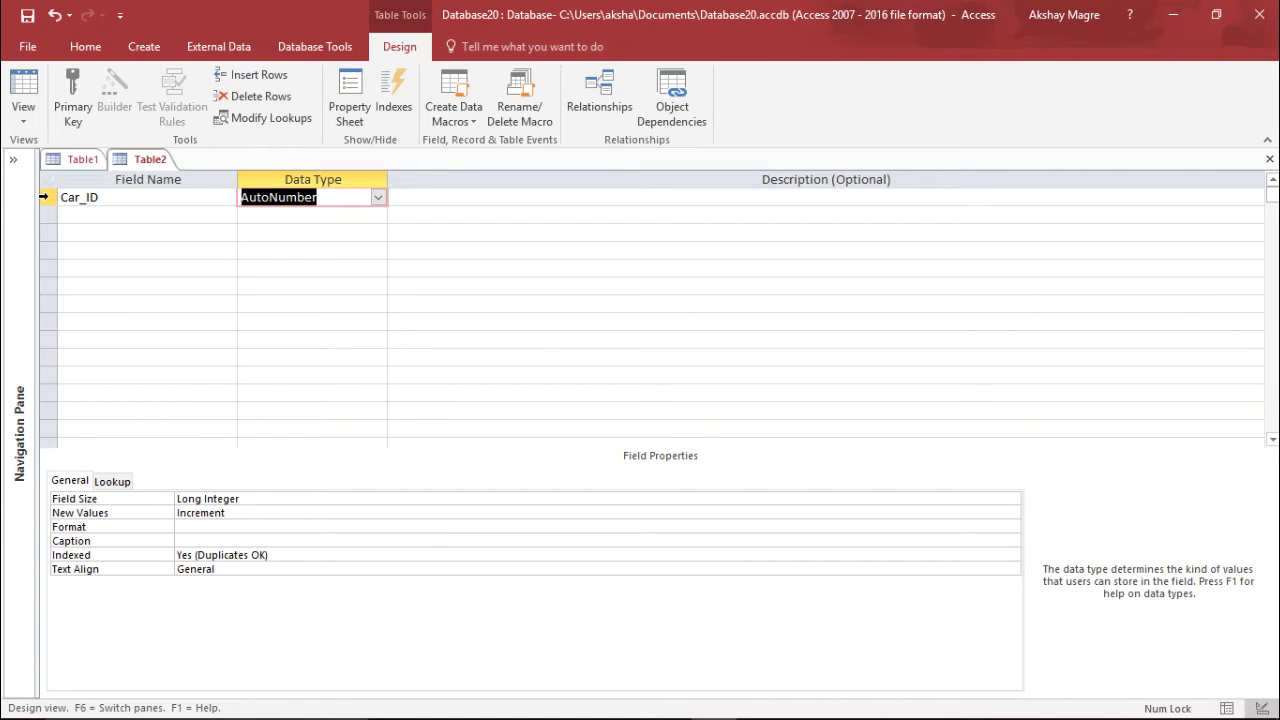
{"action": "right_click", "coordinate": [44, 195]}
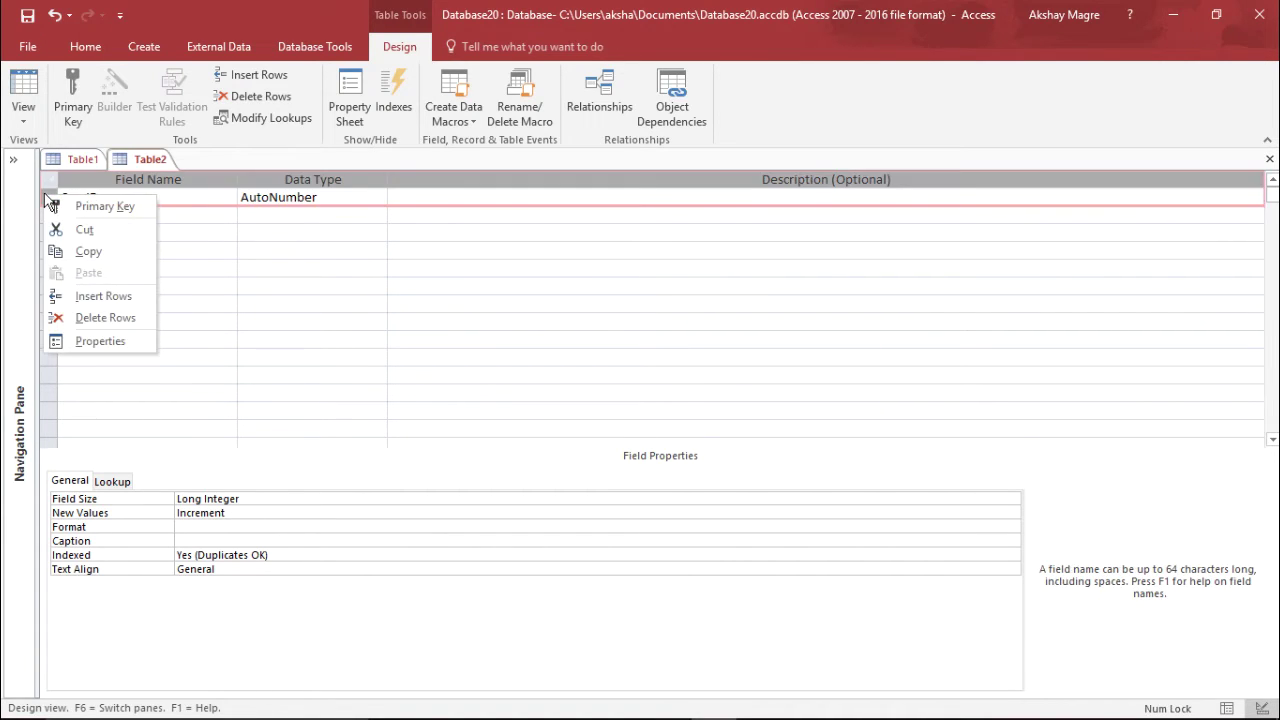
{"action": "left_click", "coordinate": [66, 208]}
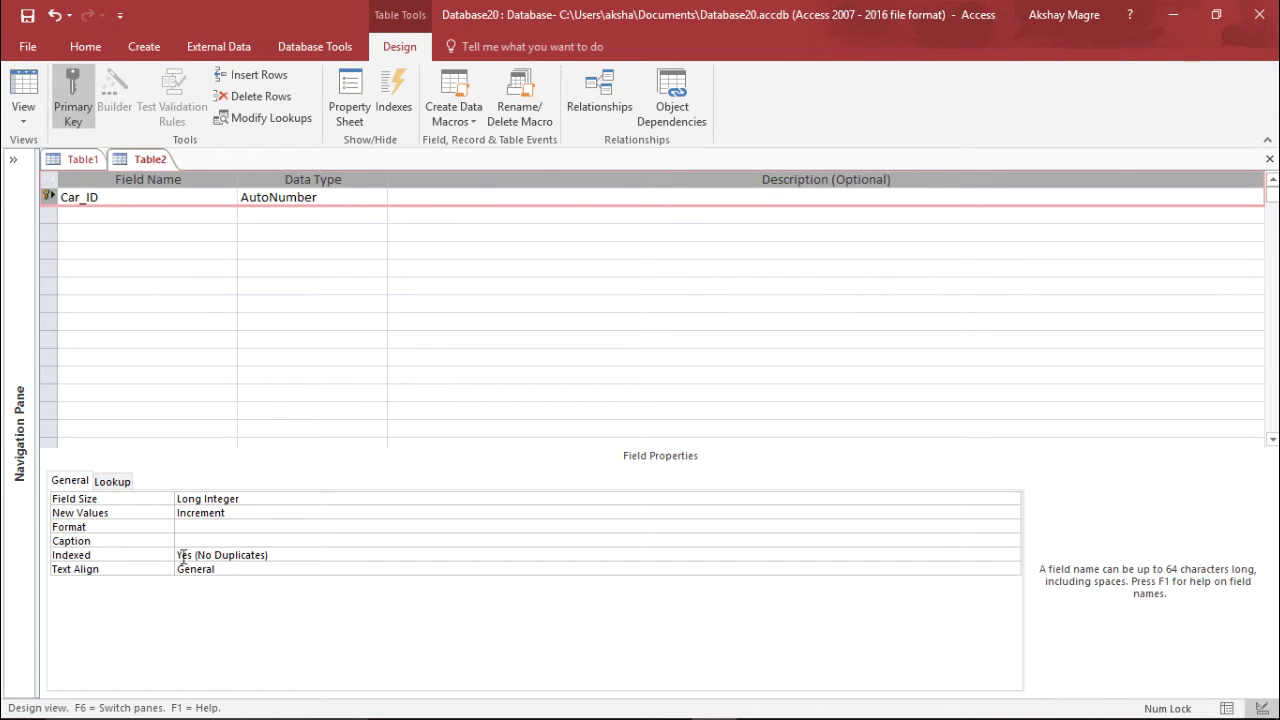
{"action": "left_click", "coordinate": [163, 222]}
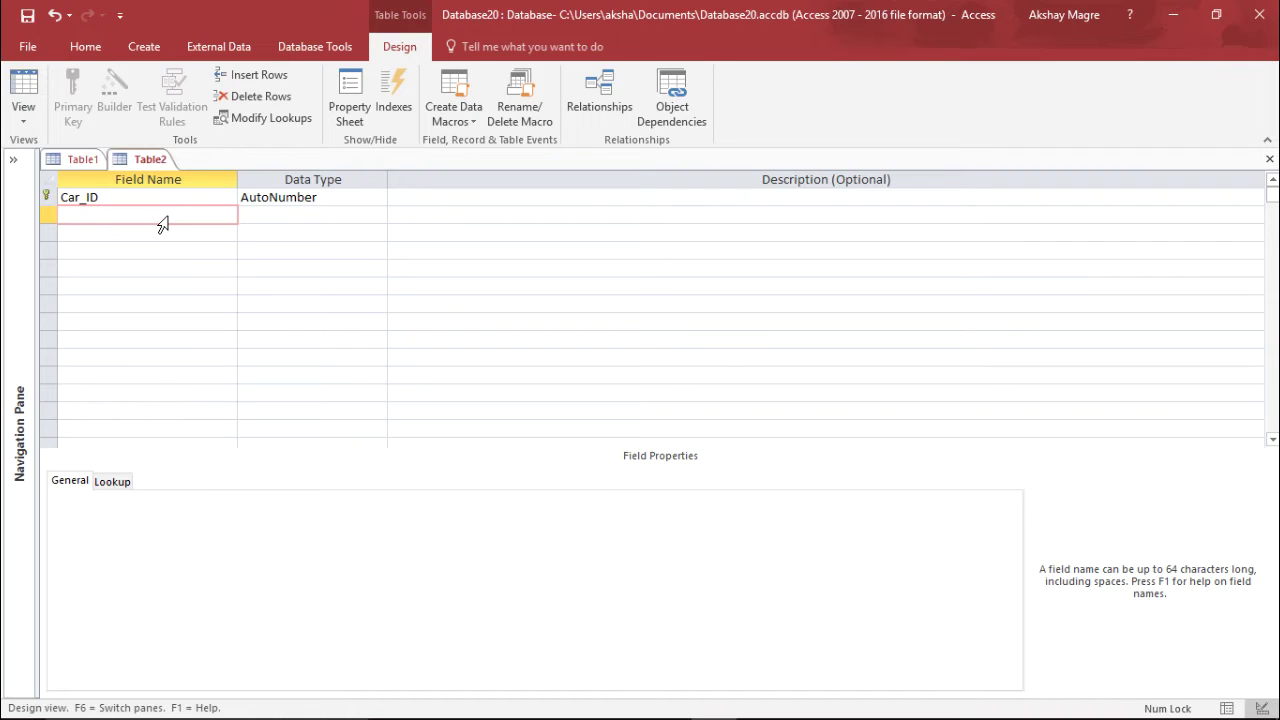
{"action": "type", "text": "Manufacturer"}
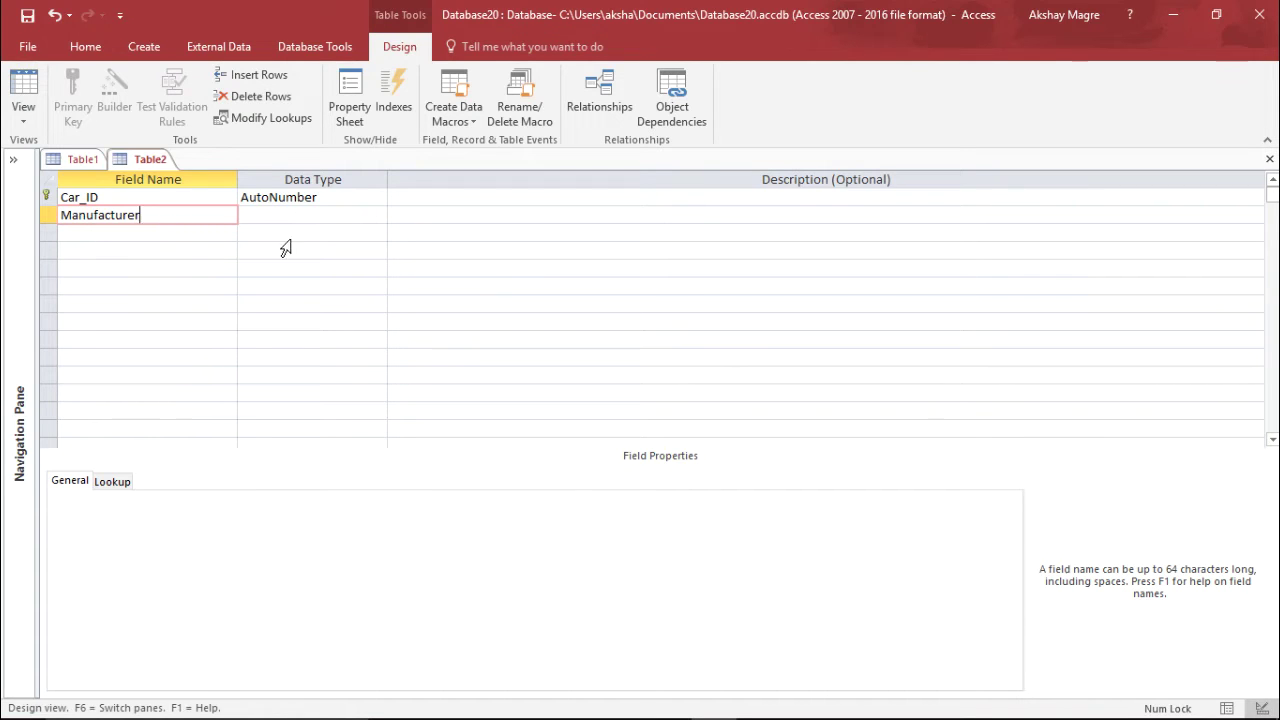
Give Manufacturer size 25, rule Is Not Null, message 'You must enter the Manufacturer'; name the next field Model.
{"action": "left_click", "coordinate": [314, 224]}
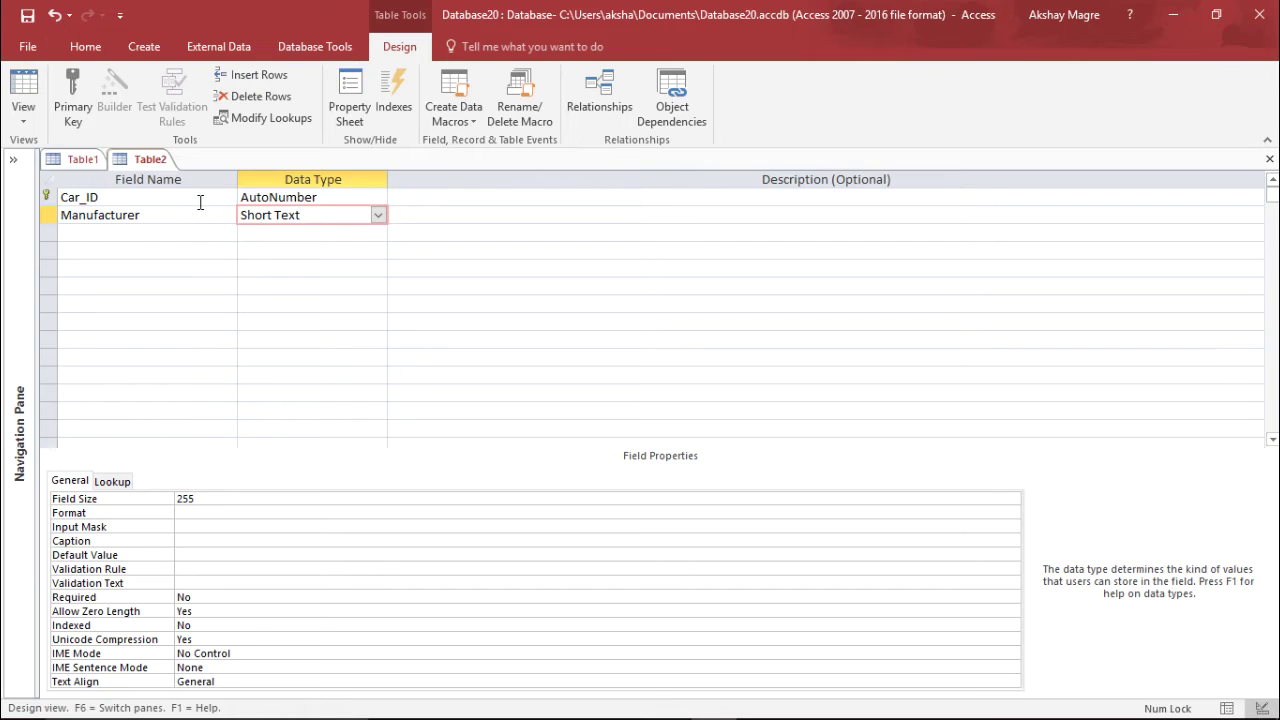
{"action": "left_click", "coordinate": [233, 496]}
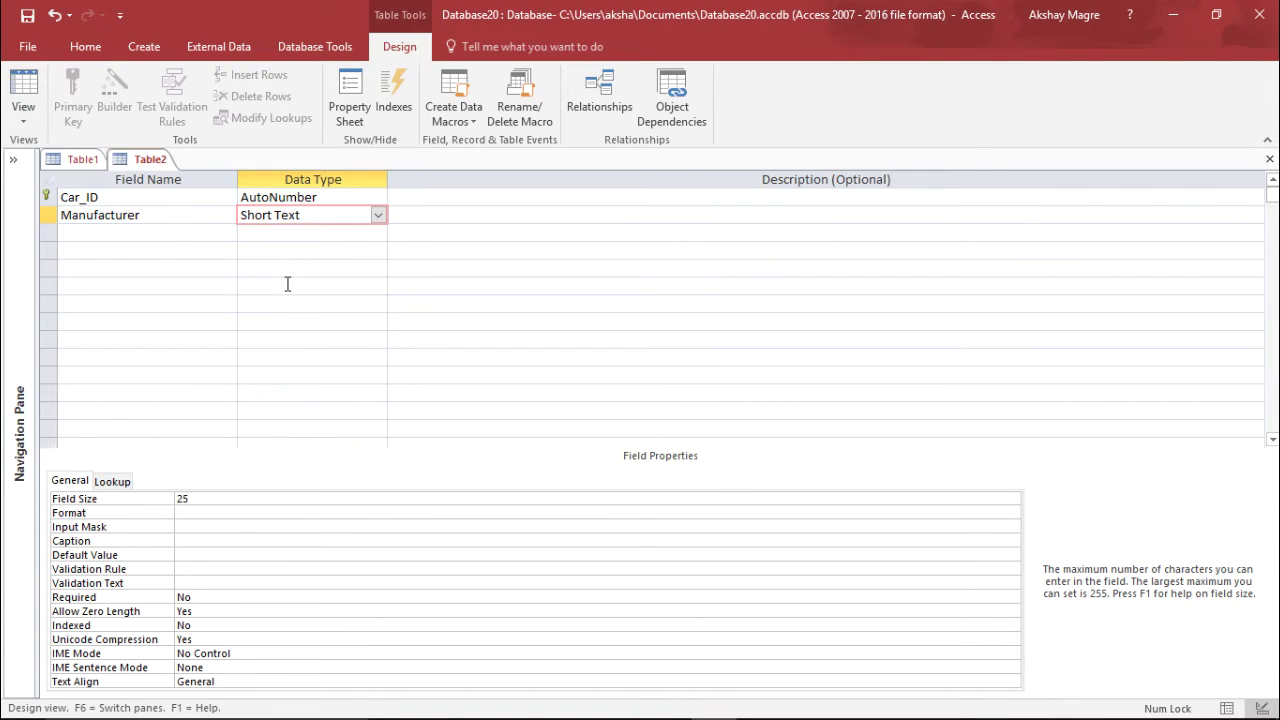
{"action": "left_click", "coordinate": [175, 571]}
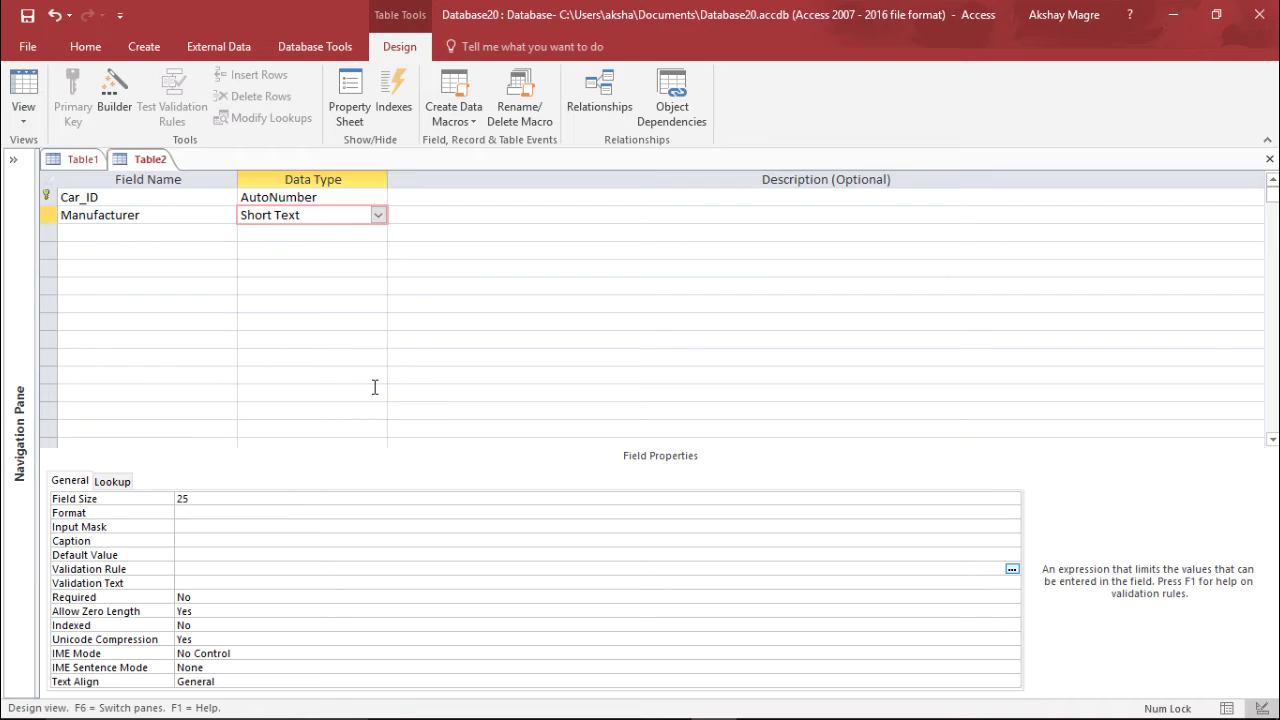
{"action": "type", "text": "is Not Null"}
{"action": "left_click", "coordinate": [205, 584]}
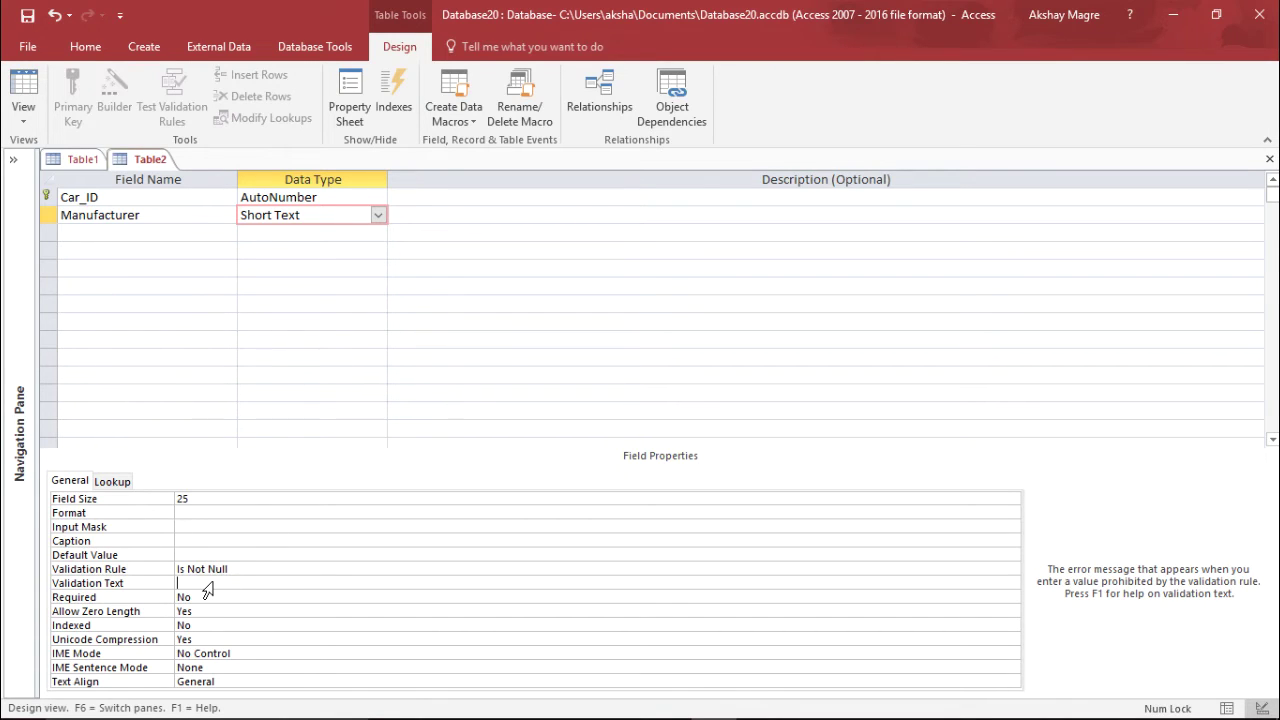
{"action": "type", "text": "You must enter the Manufacturer"}
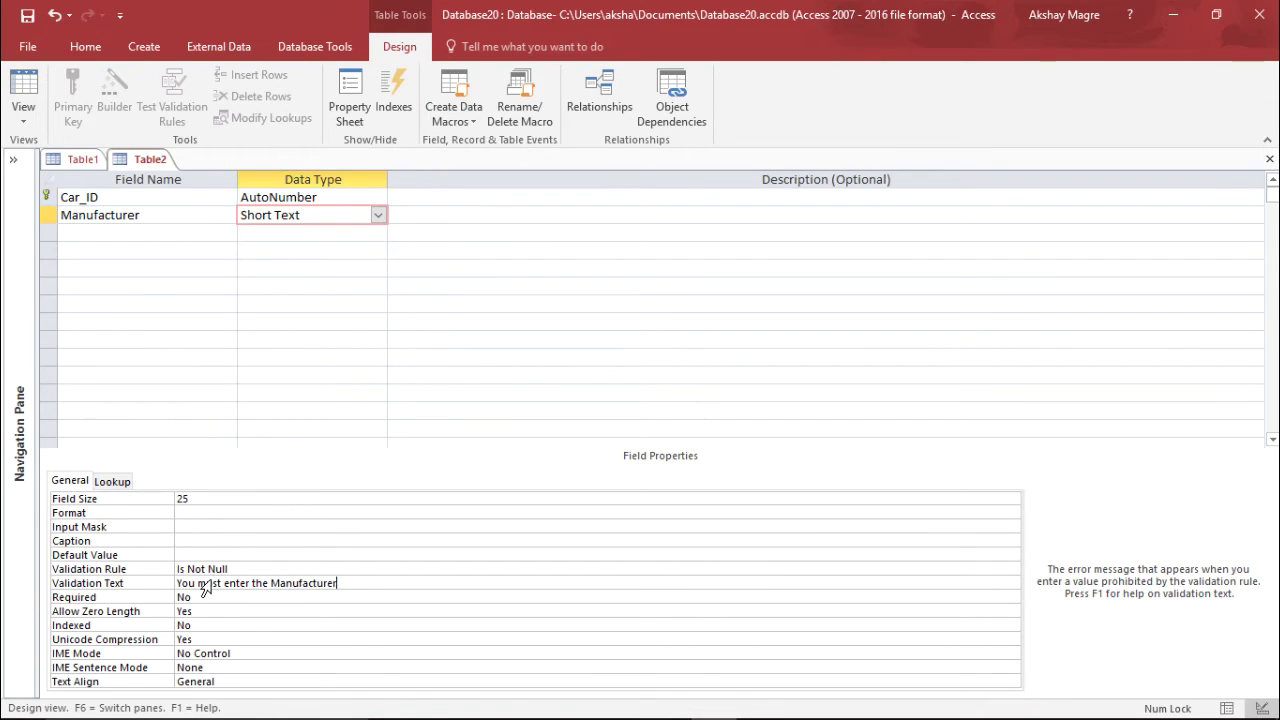
{"action": "left_click", "coordinate": [228, 570]}
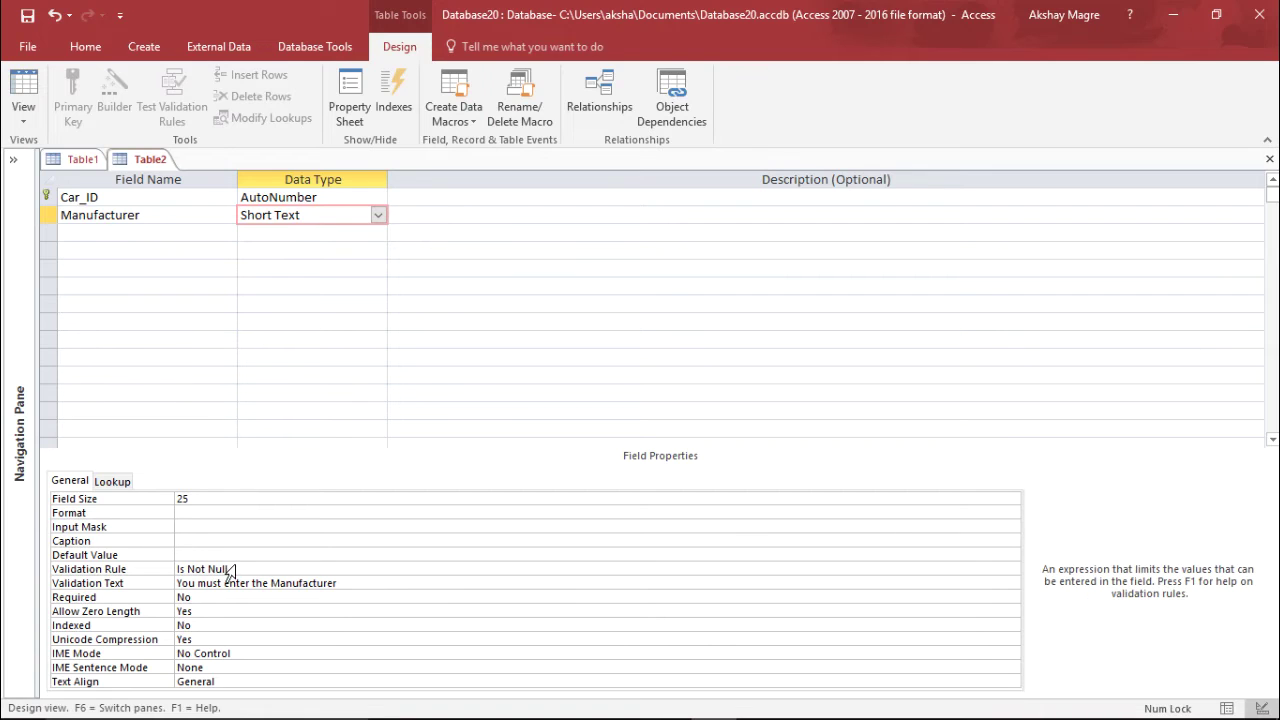
{"action": "left_click", "coordinate": [339, 585]}
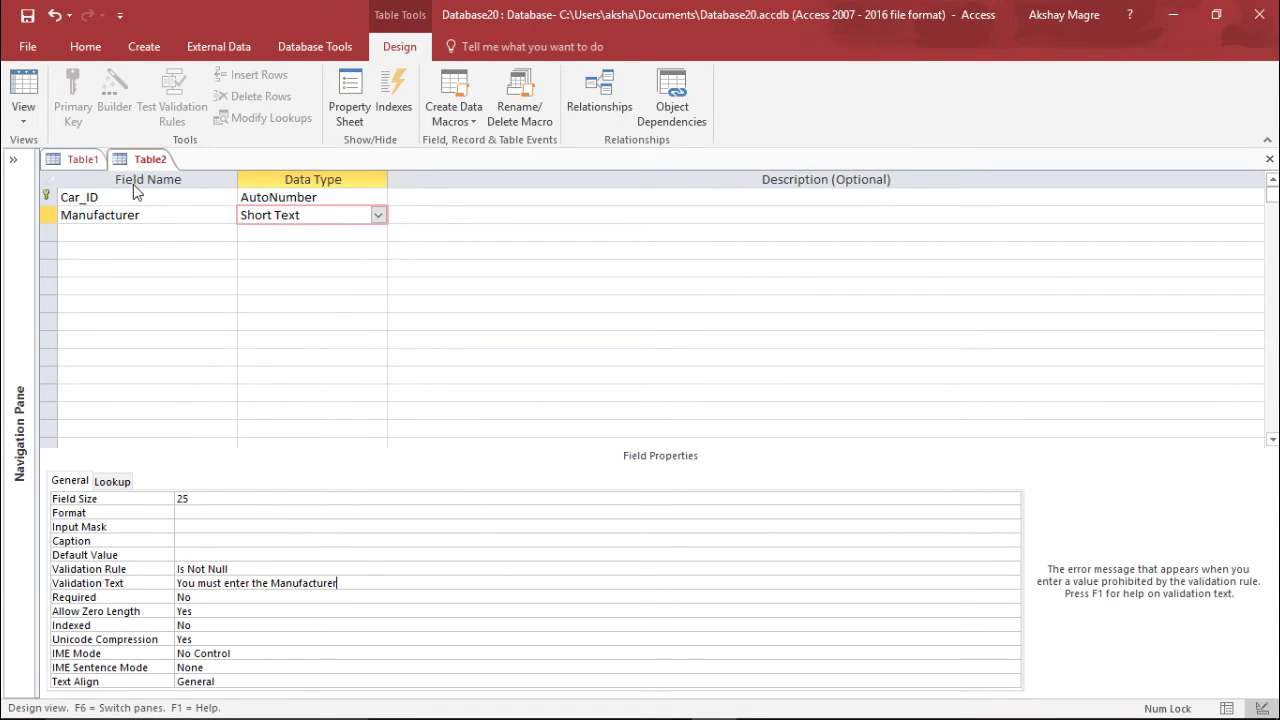
{"action": "left_click", "coordinate": [146, 230]}
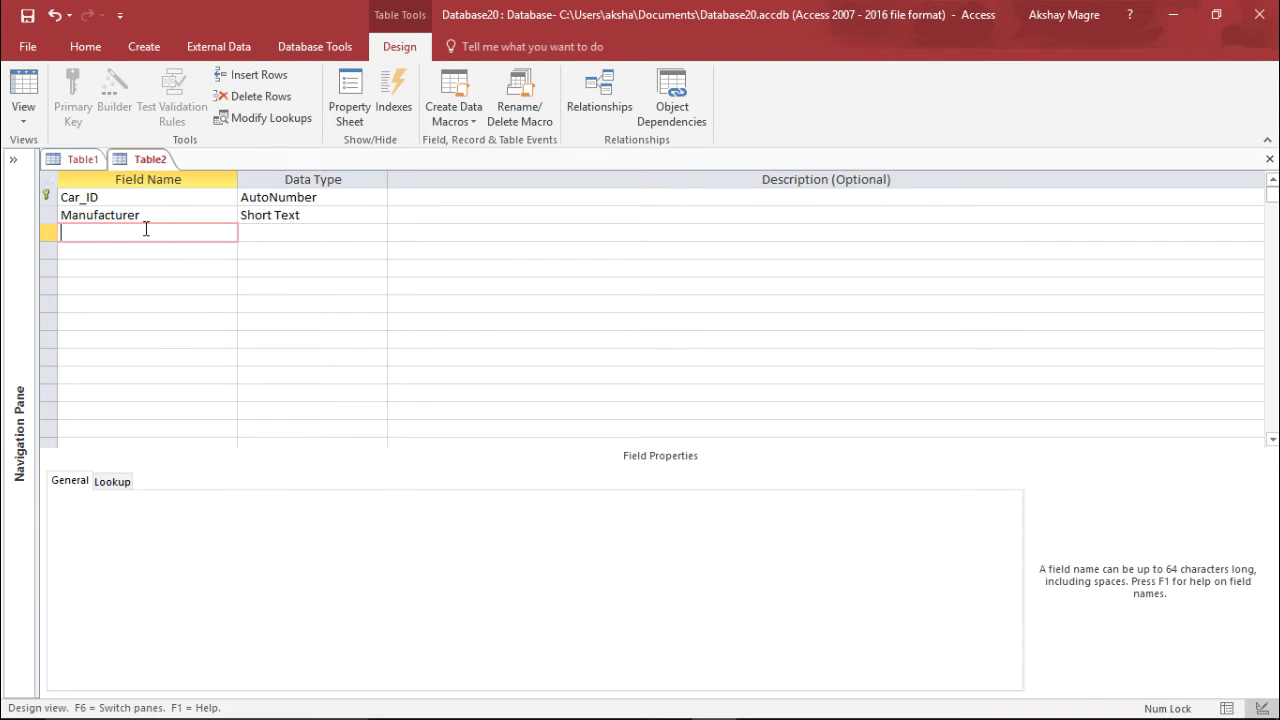
{"action": "type", "text": "Model"}
Keep Model as Short Text, size 25, rule Is Not Null, message 'You must enter the Model Number'.
{"action": "left_click", "coordinate": [280, 231]}
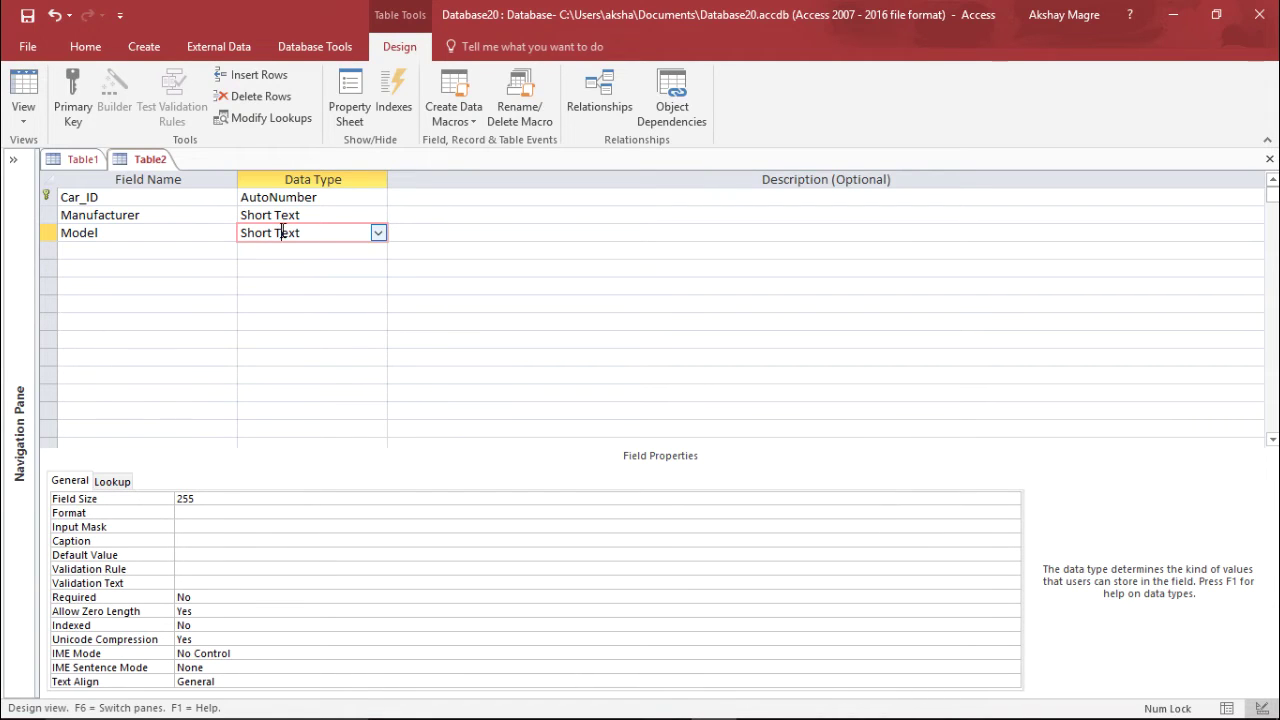
{"action": "left_click", "coordinate": [377, 232]}
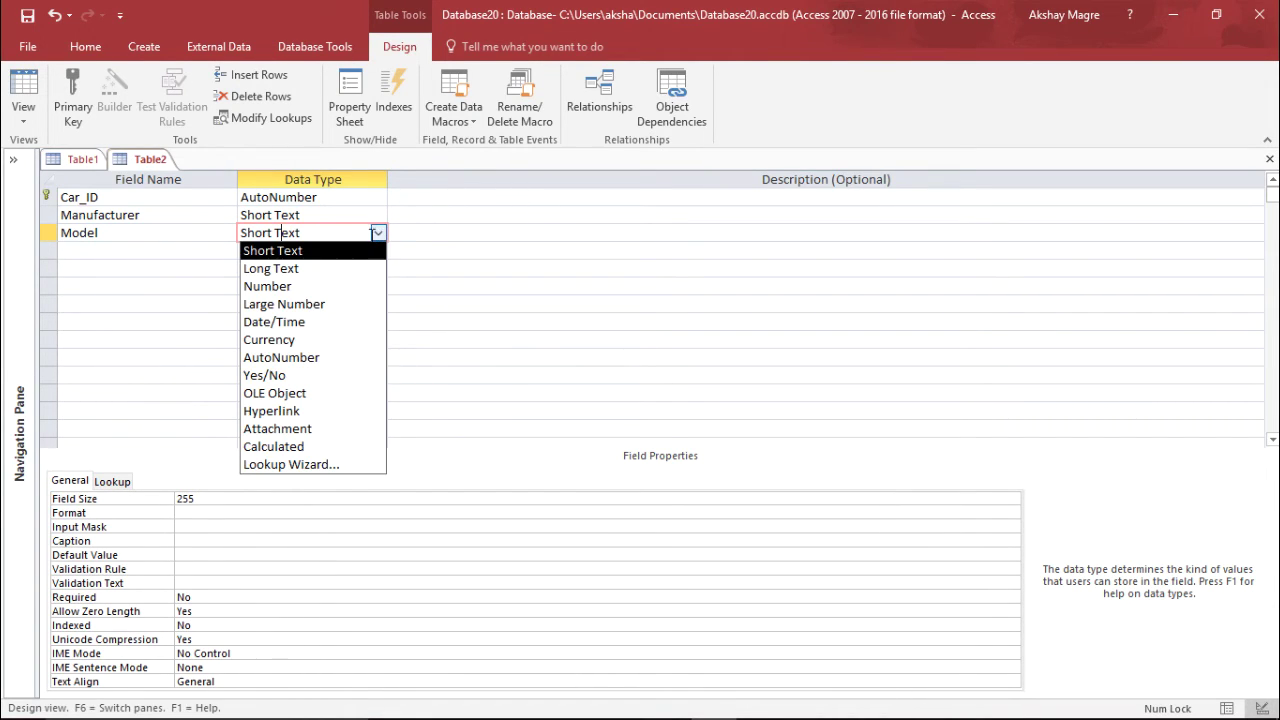
{"action": "left_click", "coordinate": [362, 251]}
{"action": "left_click", "coordinate": [242, 496]}
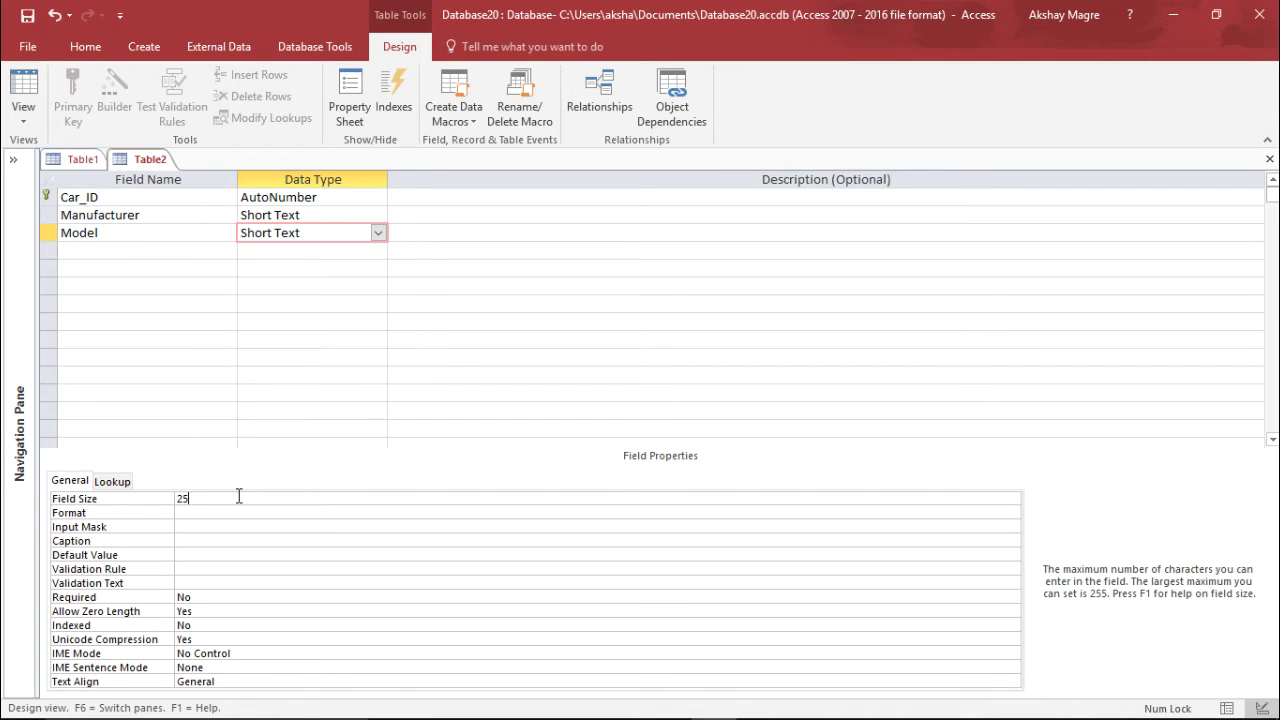
{"action": "left_click", "coordinate": [184, 570]}
{"action": "type", "text": "L"}
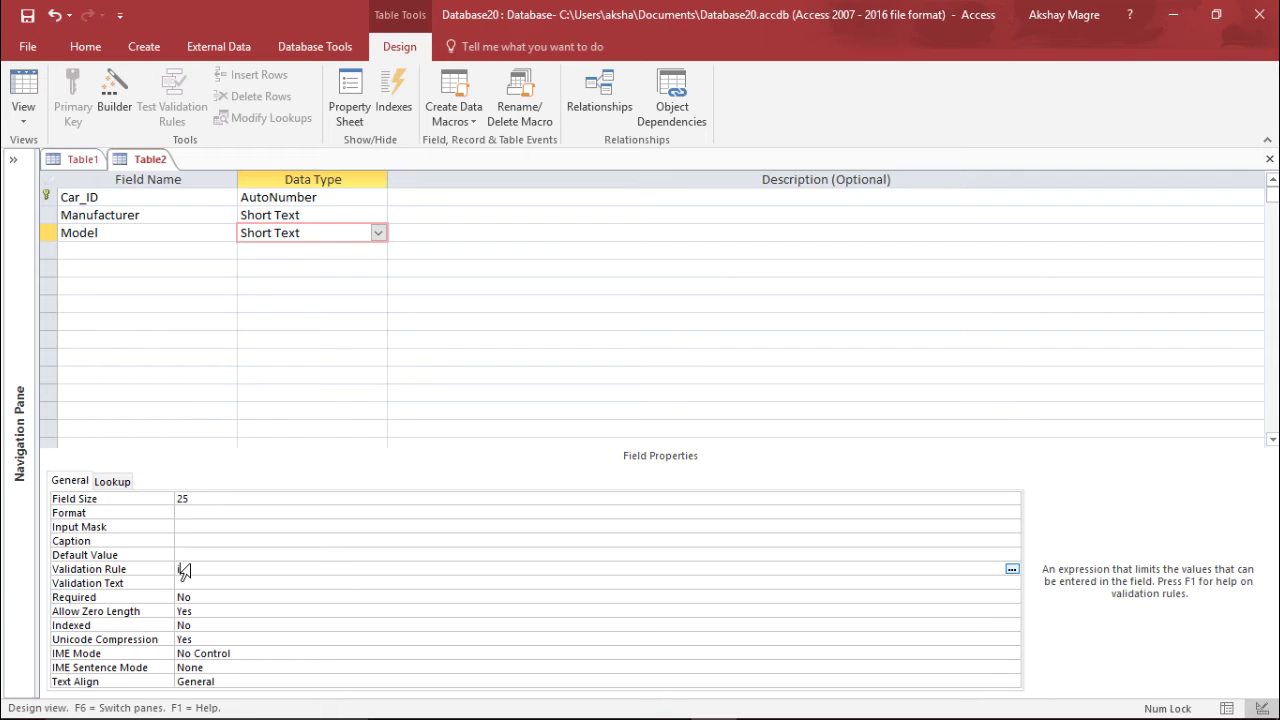
{"action": "type", "text": "s Not Null"}
{"action": "key", "text": "Return"}
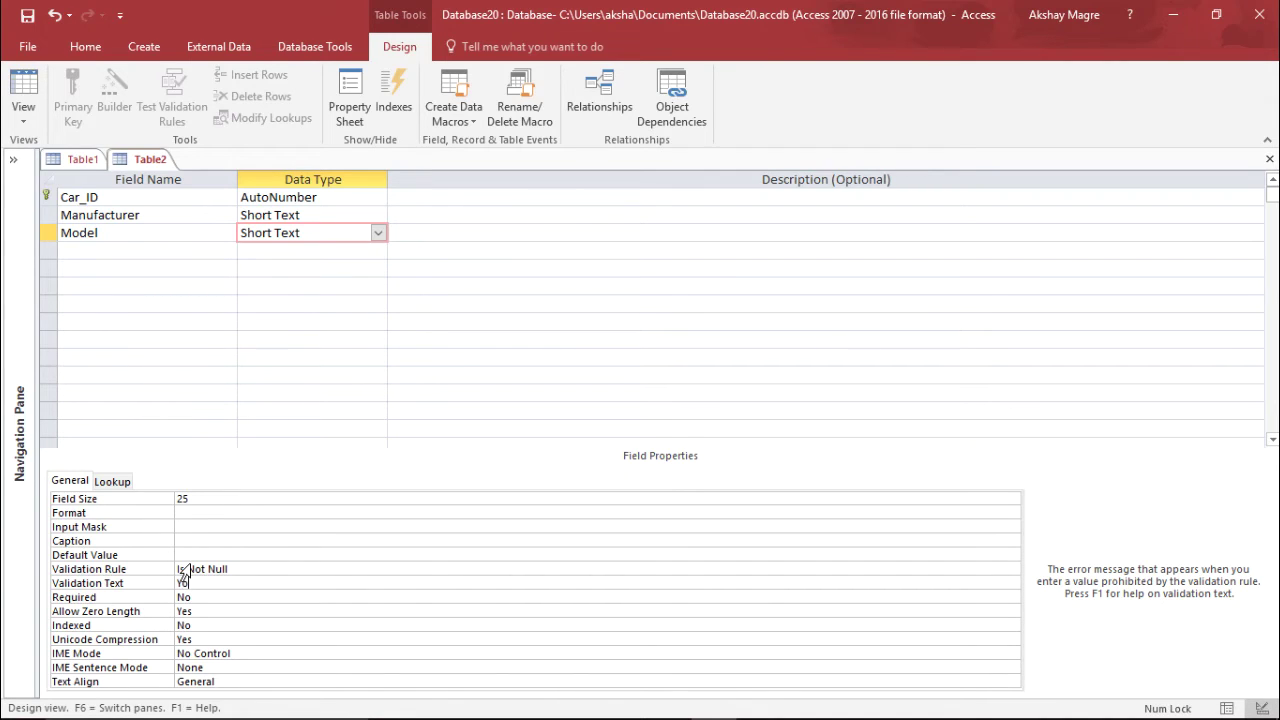
{"action": "type", "text": "You must enter the Model Num"}
{"action": "type", "text": "ber"}
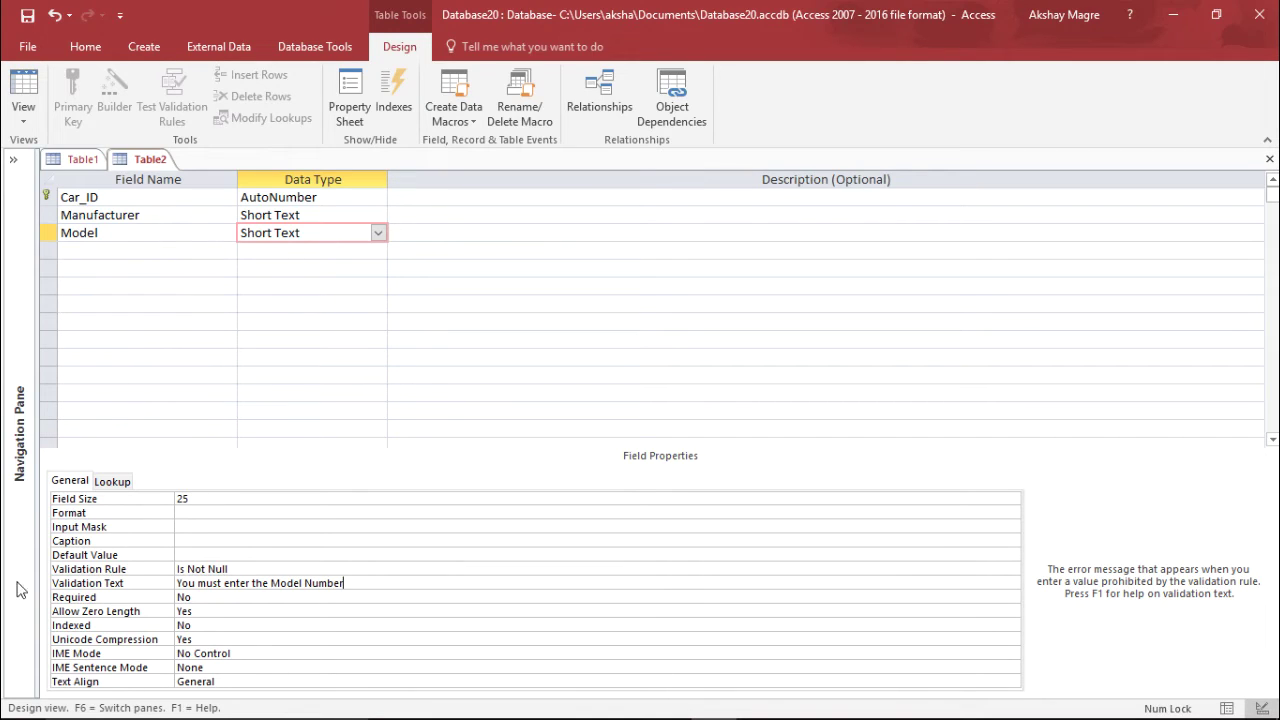
{"action": "left_click", "coordinate": [165, 251]}
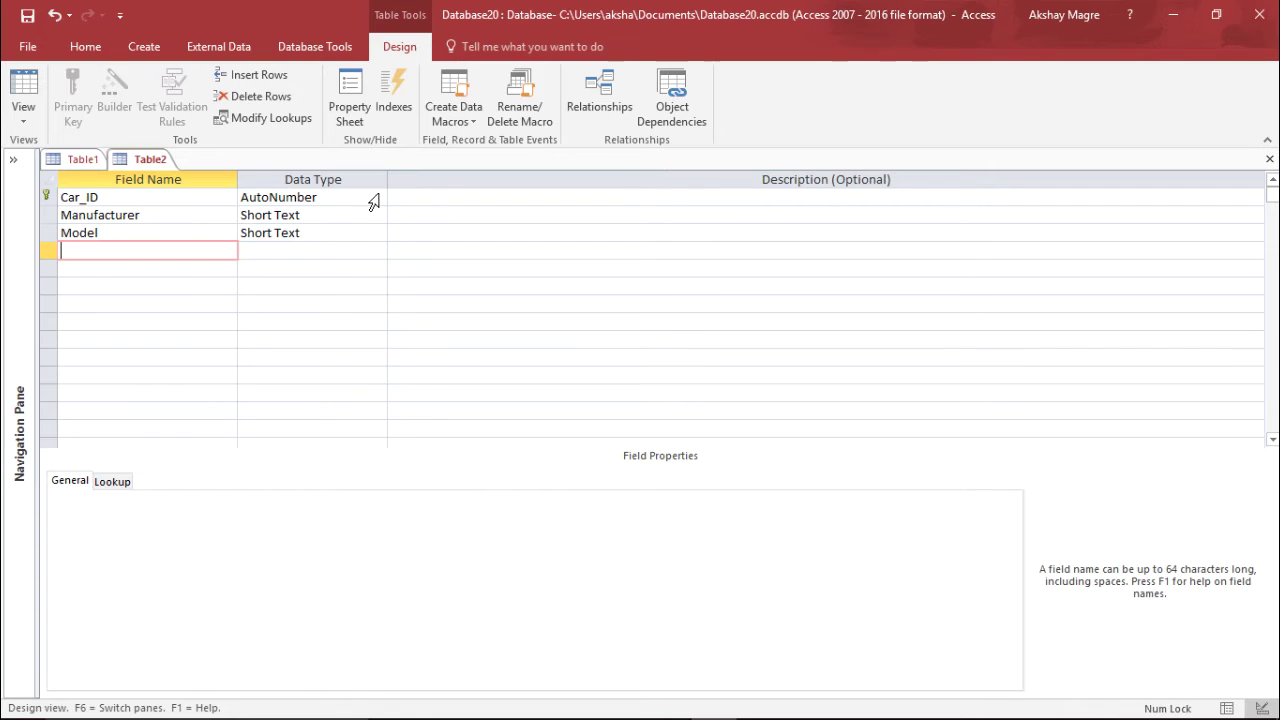
Add an Engine Capacity field with the Number data type.
{"action": "type", "text": "Engine Capacity"}
{"action": "left_click", "coordinate": [262, 248]}
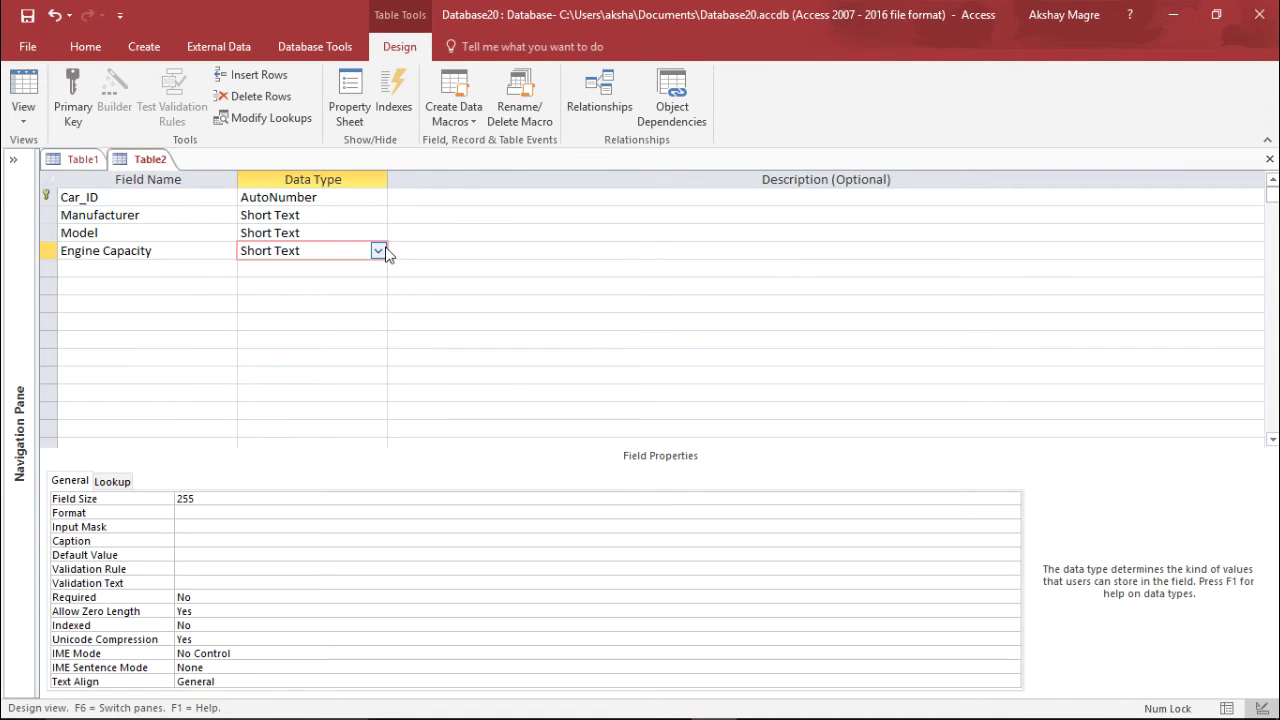
{"action": "left_click", "coordinate": [383, 251]}
{"action": "left_click", "coordinate": [312, 305]}
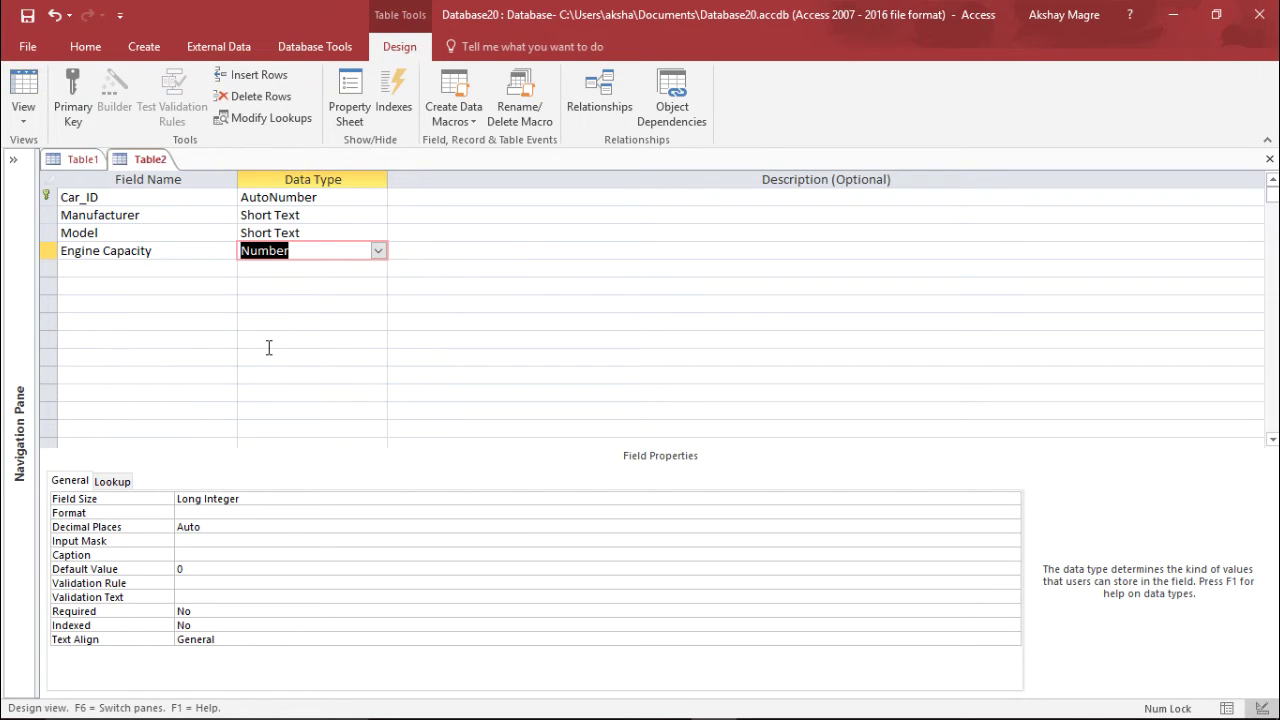
{"action": "left_click", "coordinate": [388, 250]}
{"action": "left_click", "coordinate": [383, 251]}
{"action": "left_click", "coordinate": [378, 251]}
{"action": "left_click", "coordinate": [318, 302]}
Give Engine Capacity validation rule >100 and message 'It should be greater than 100'.
{"action": "left_click", "coordinate": [190, 571]}
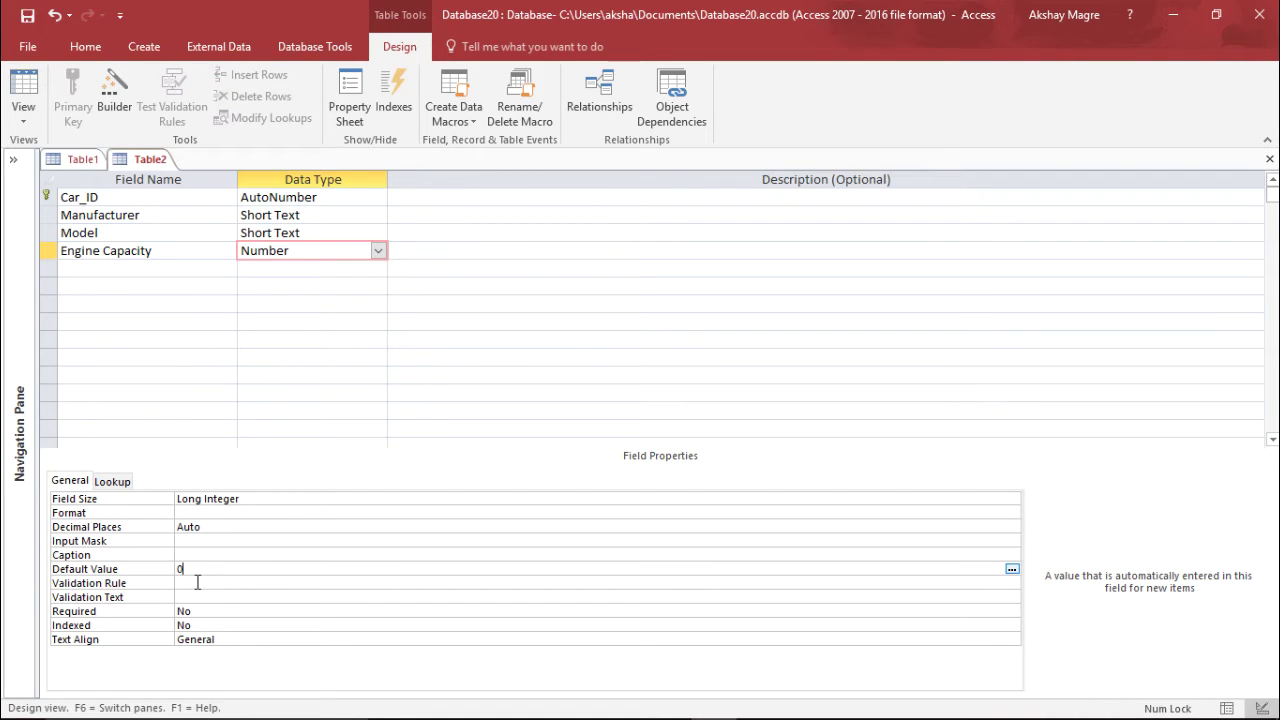
{"action": "left_click", "coordinate": [197, 582]}
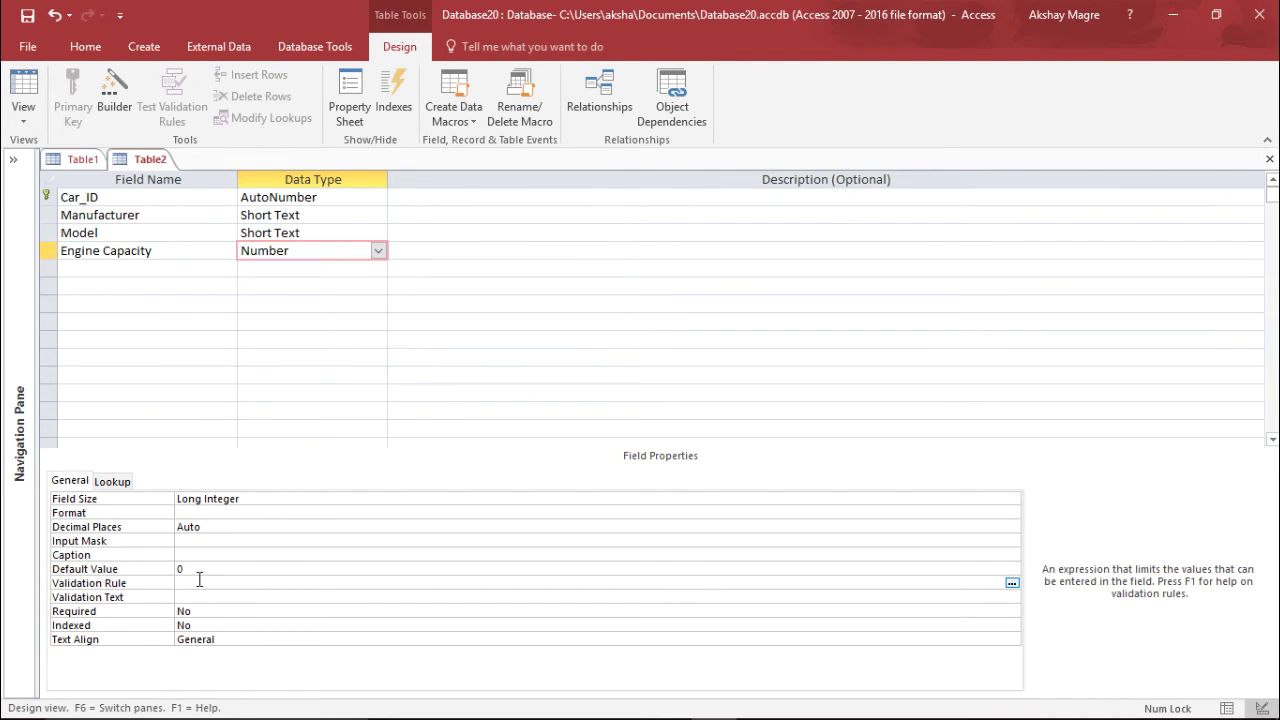
{"action": "type", "text": ">100"}
{"action": "left_click", "coordinate": [190, 599]}
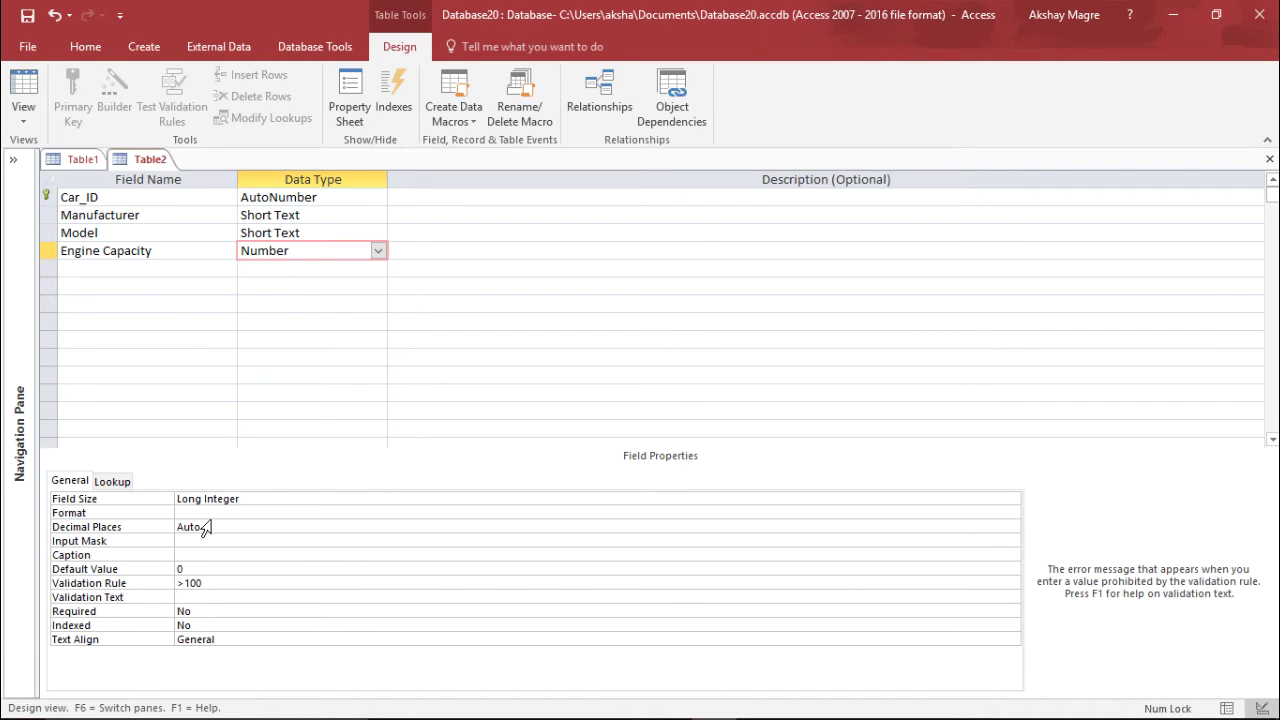
{"action": "type", "text": "It should be greater than 100"}
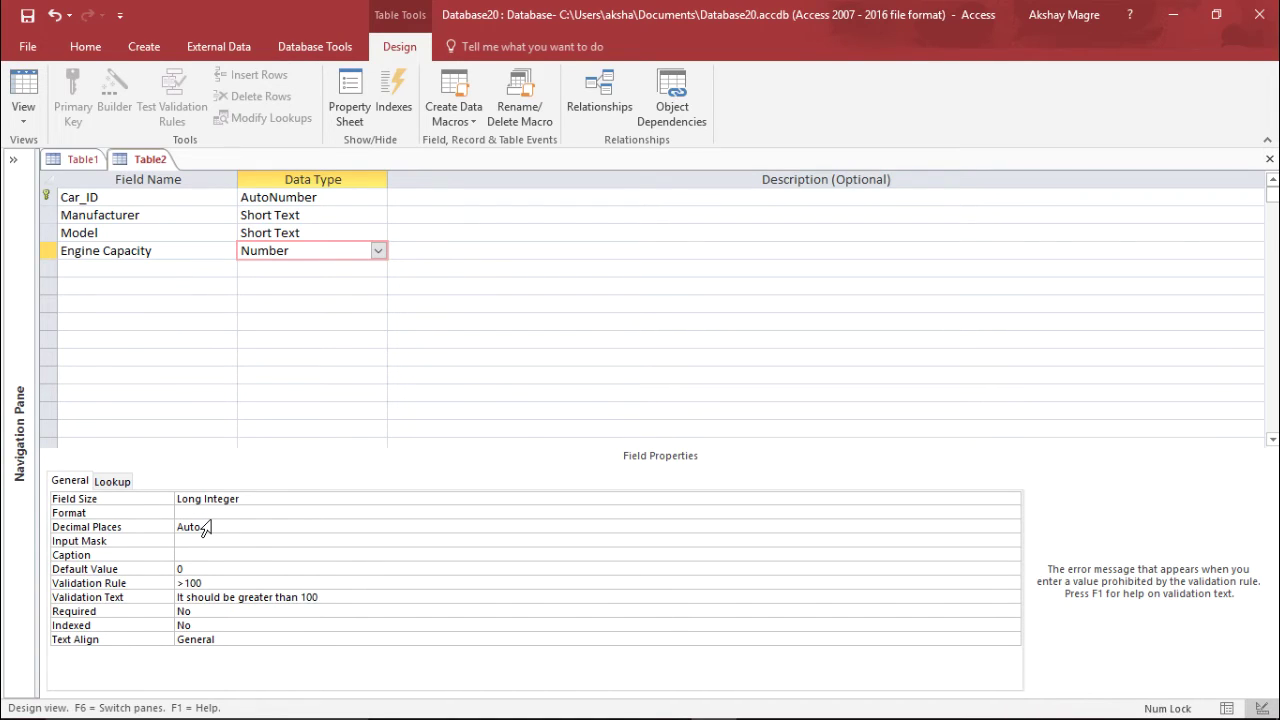
{"action": "left_click", "coordinate": [170, 269]}
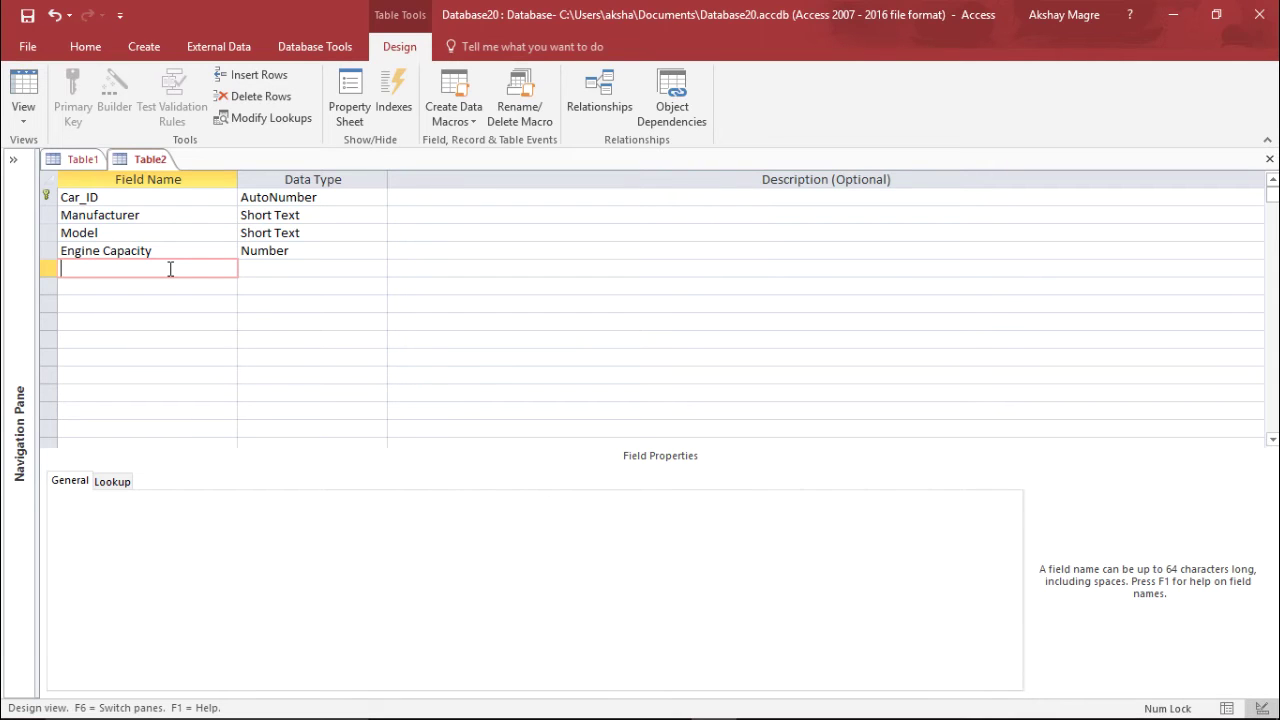
Add a Price field with the Currency data type.
{"action": "type", "text": "Price"}
{"action": "left_click", "coordinate": [278, 269]}
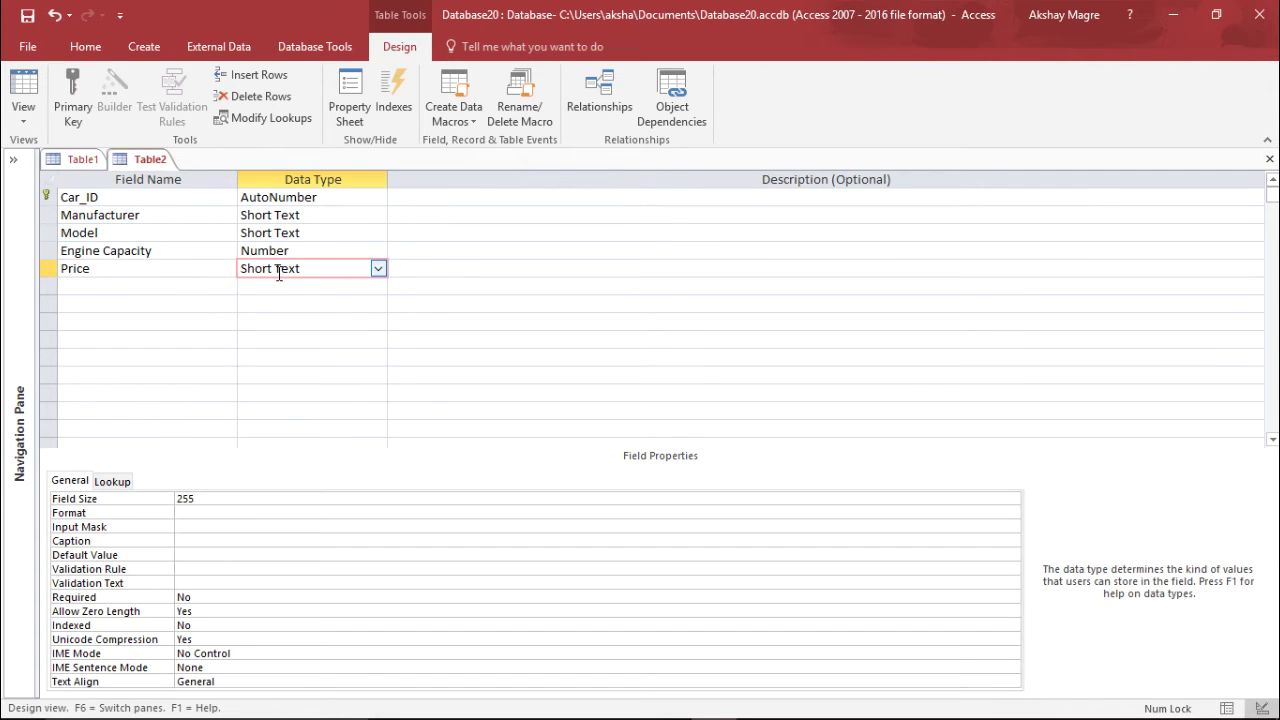
{"action": "left_click", "coordinate": [378, 268]}
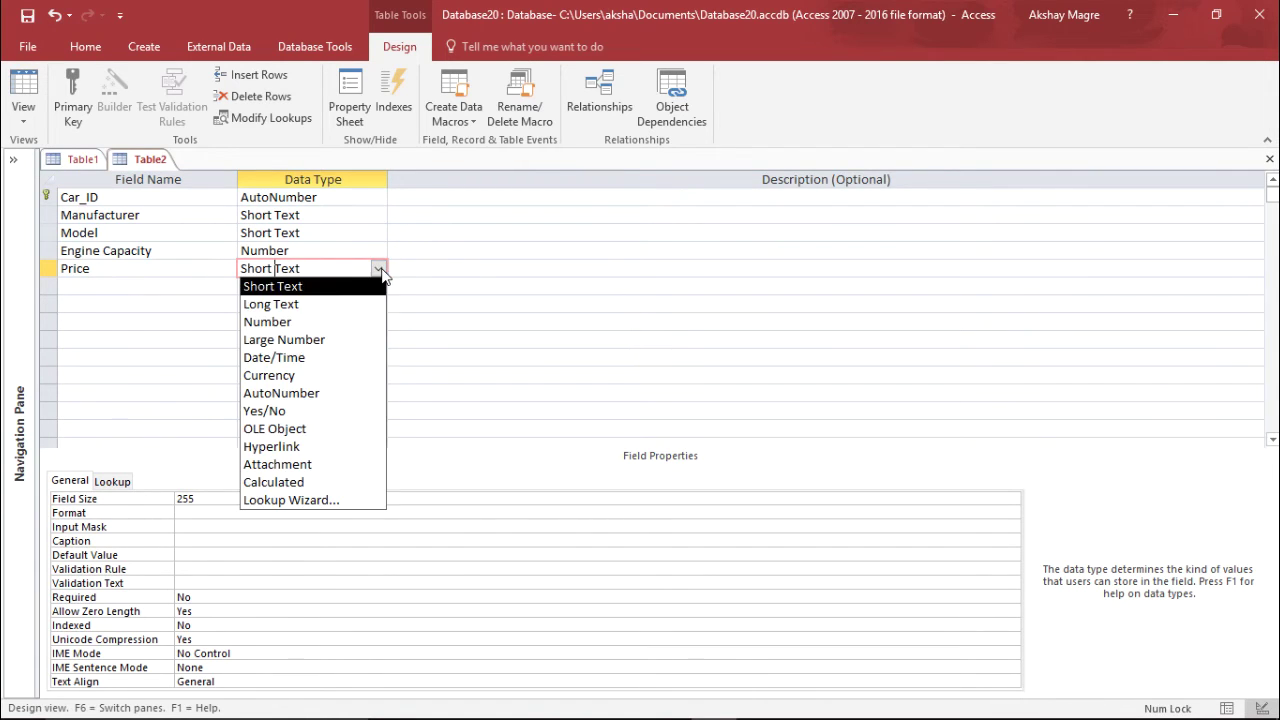
{"action": "left_click", "coordinate": [305, 376]}
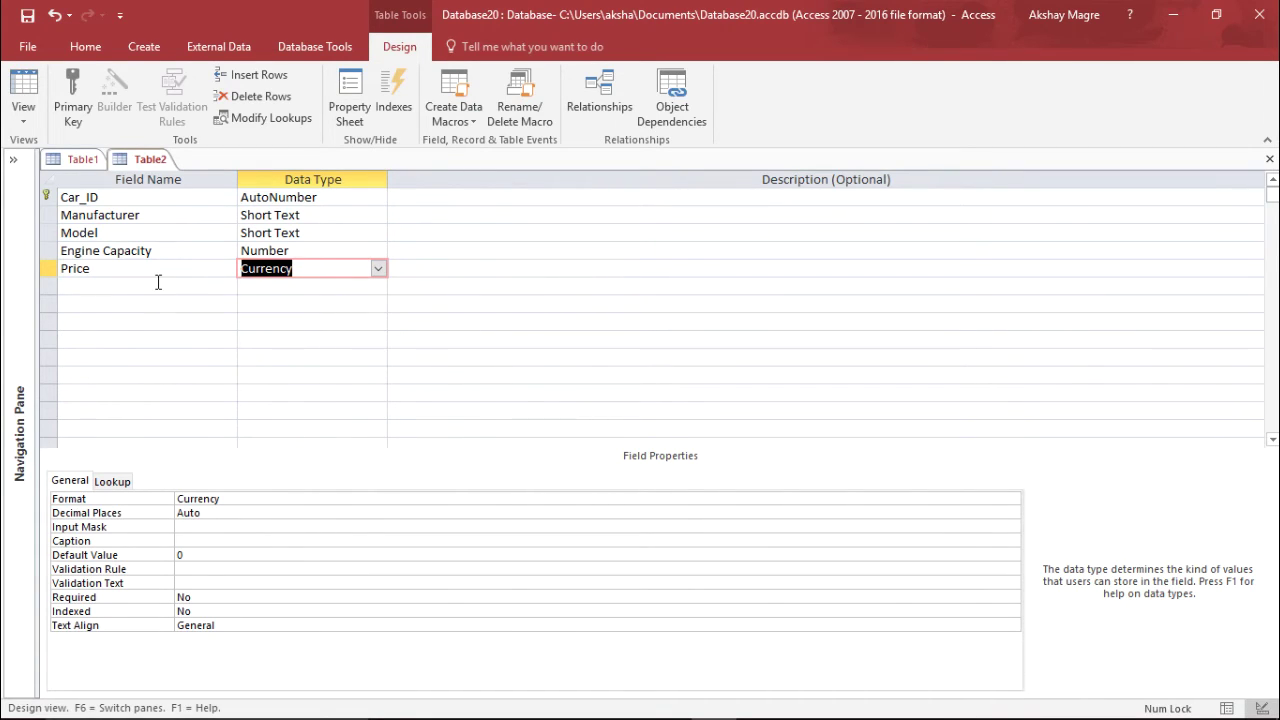
{"action": "left_click", "coordinate": [223, 288]}
{"action": "left_click", "coordinate": [325, 271]}
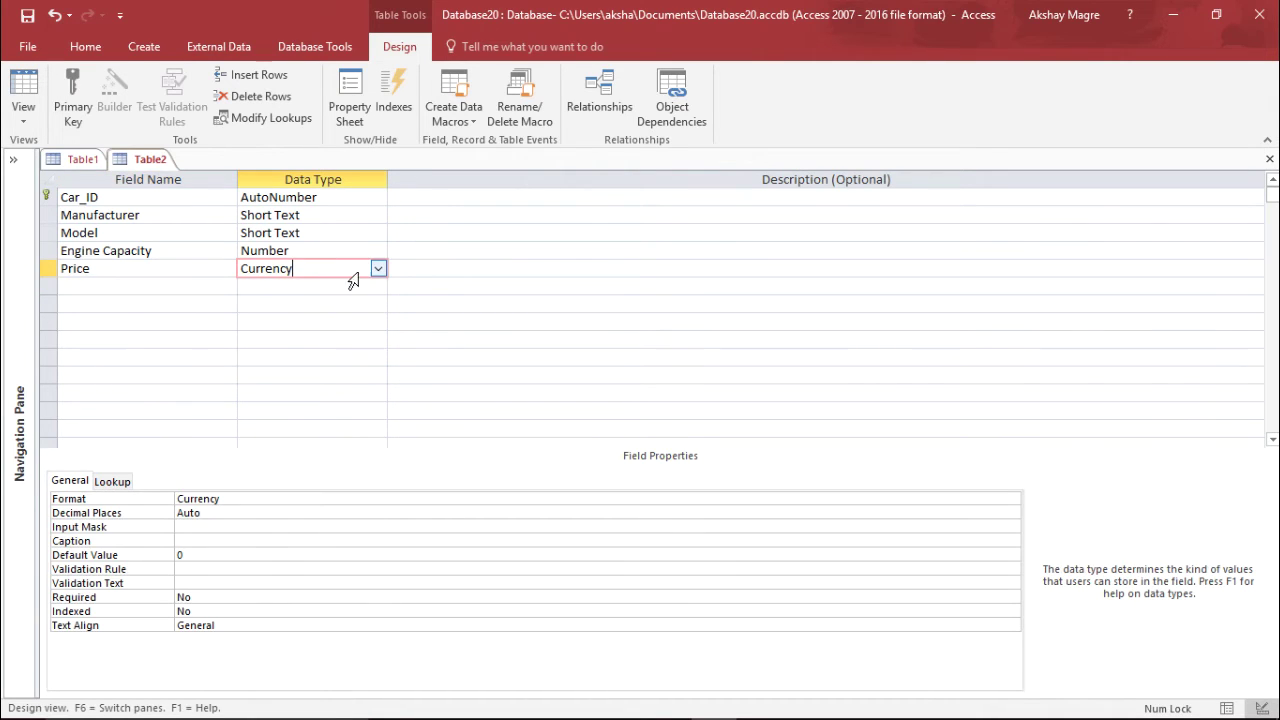
Give Price validation rule >2000 and message 'Must be greater than 2000'.
{"action": "left_click", "coordinate": [206, 564]}
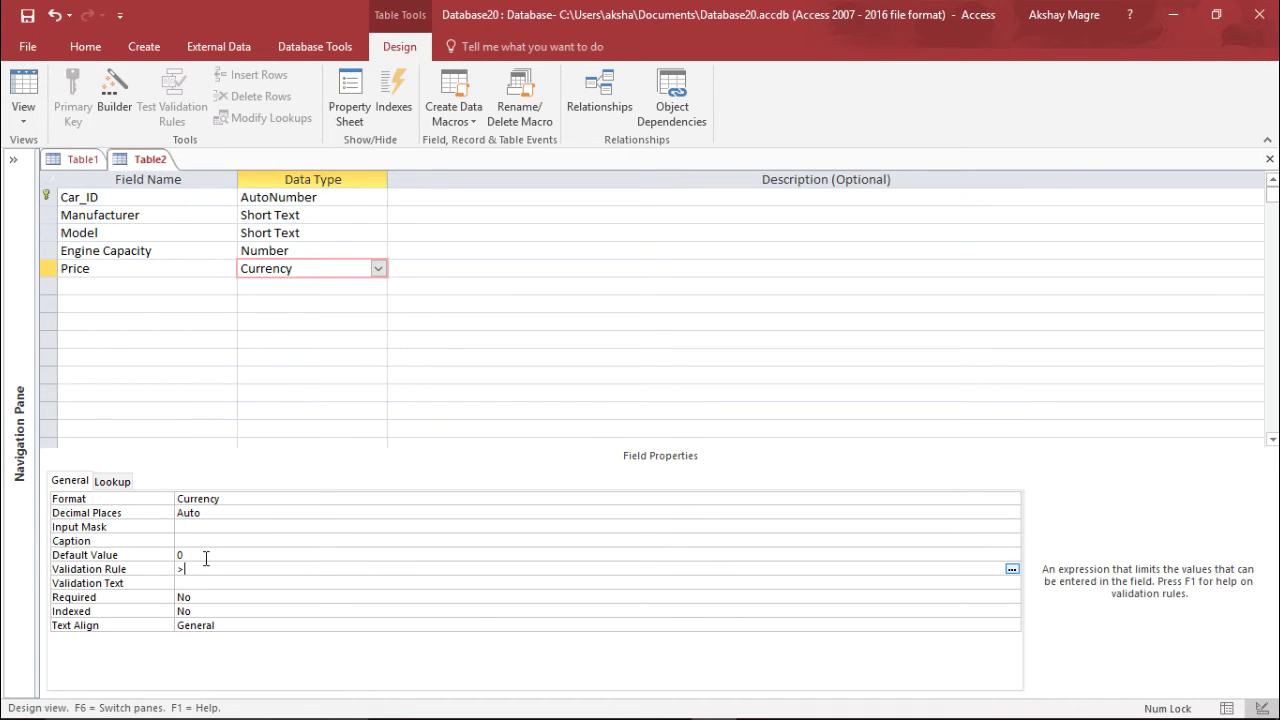
{"action": "type", "text": ">2000"}
{"action": "left_click", "coordinate": [198, 583]}
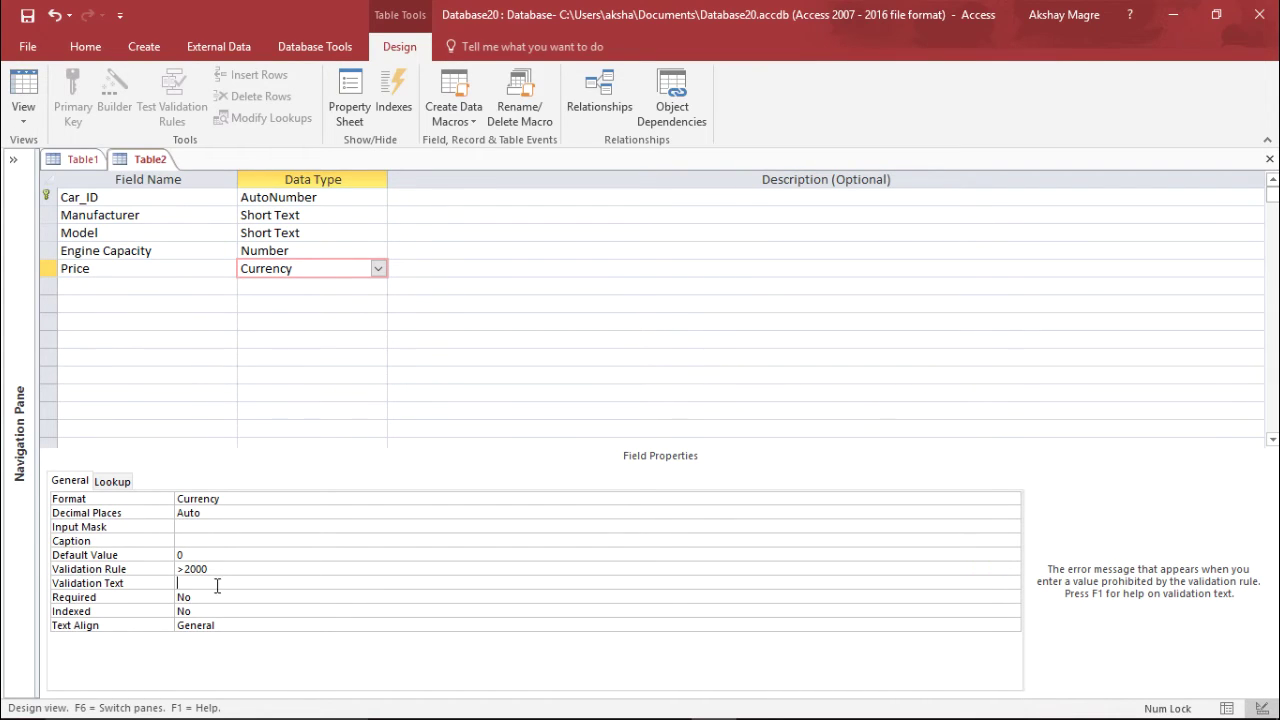
{"action": "type", "text": "Must be greater than 2000"}
{"action": "left_click", "coordinate": [167, 287]}
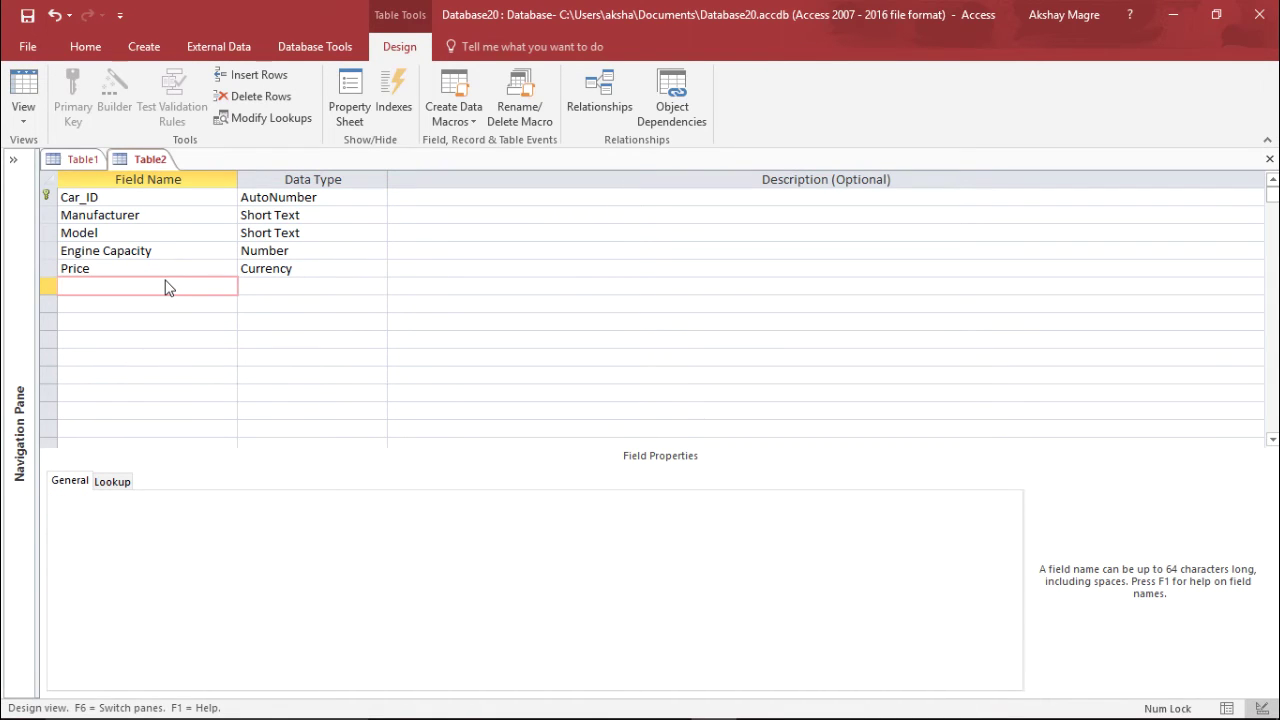
Name the sixth field Hybrid and set its data type to Yes/No.
{"action": "type", "text": "Hybrid"}
{"action": "left_click", "coordinate": [376, 287]}
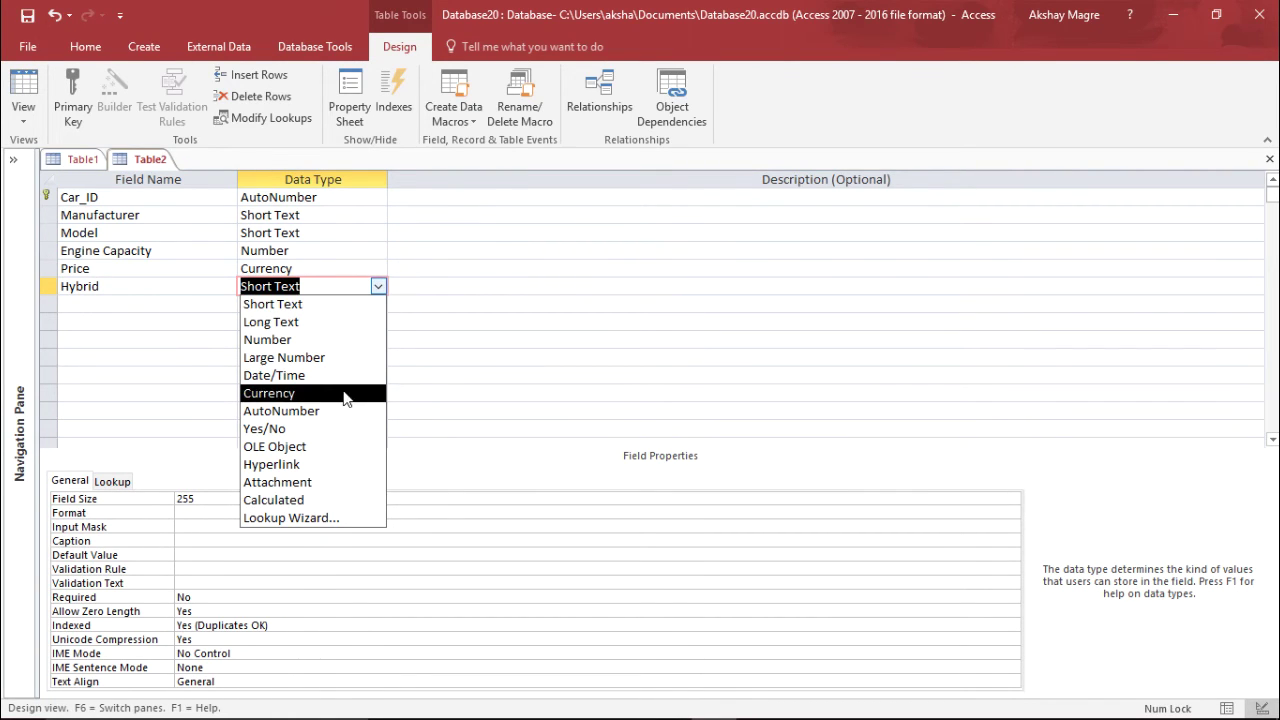
{"action": "left_click", "coordinate": [302, 430]}
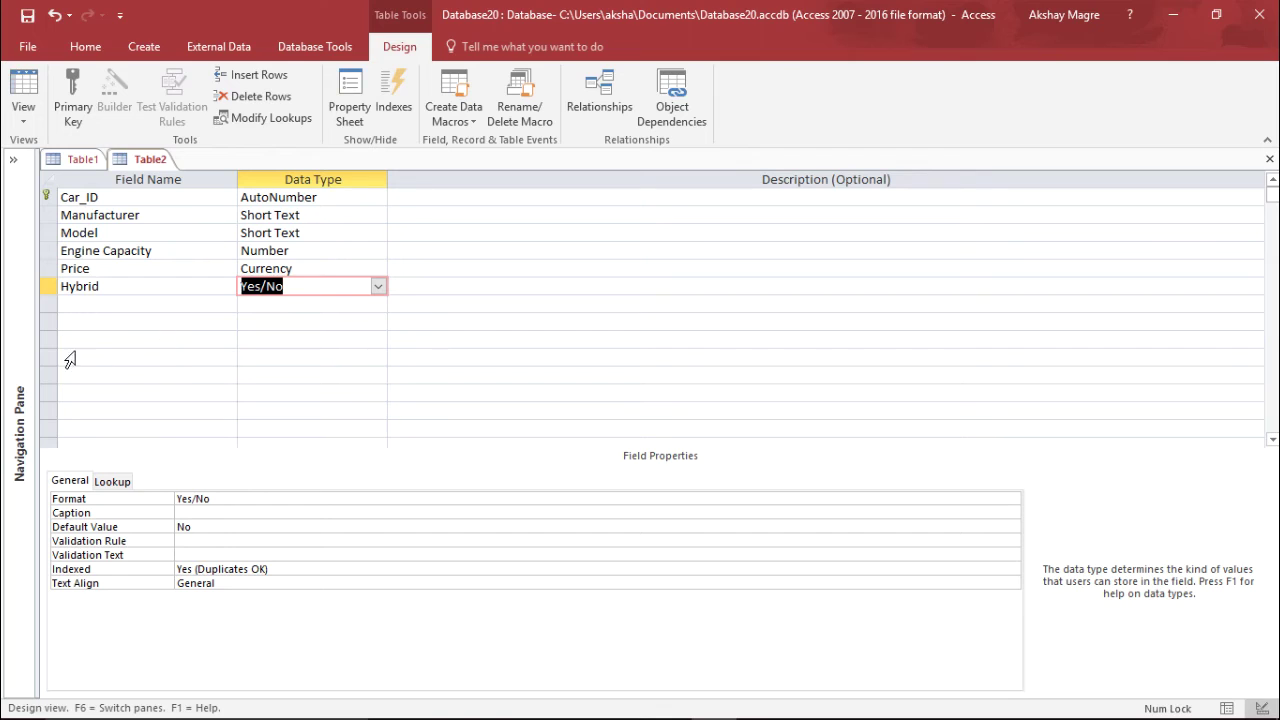
{"action": "left_click", "coordinate": [104, 306]}
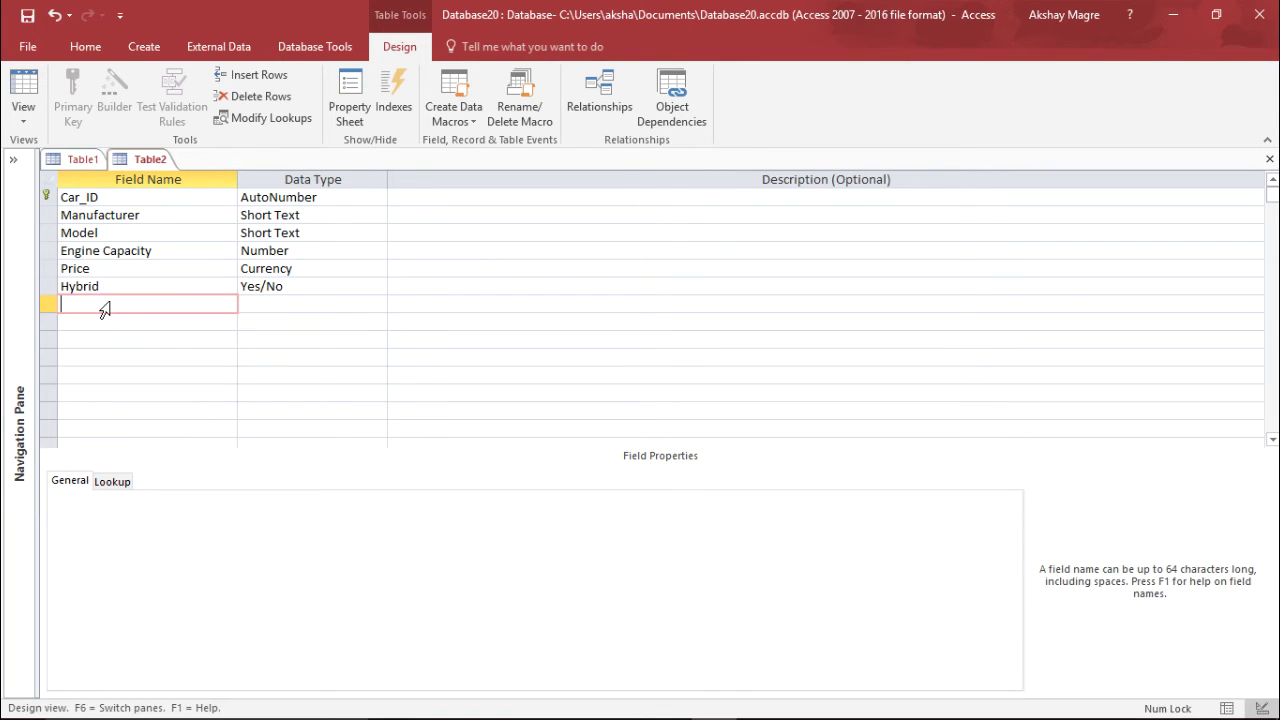
Add a seventh field, Seats, and pick Lookup Wizard from its data type list.
{"action": "type", "text": "Seats"}
{"action": "left_click", "coordinate": [276, 306]}
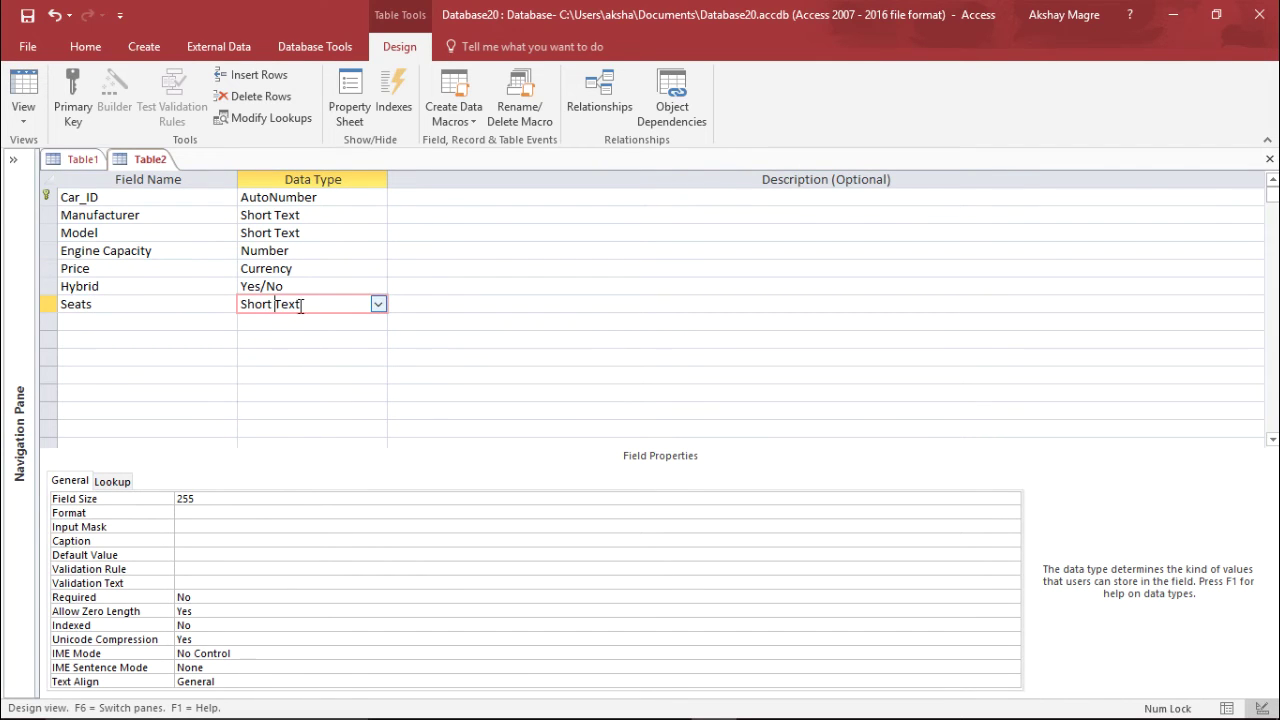
{"action": "left_click", "coordinate": [377, 304]}
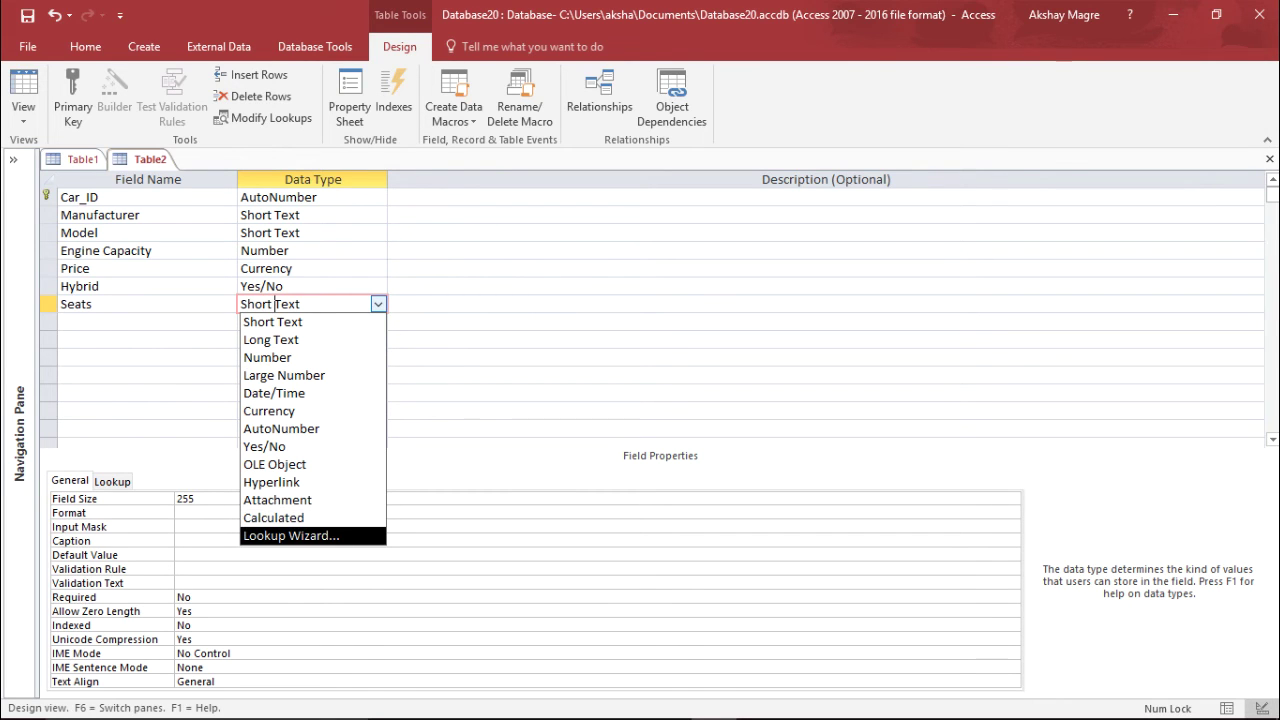
{"action": "left_click", "coordinate": [329, 535]}
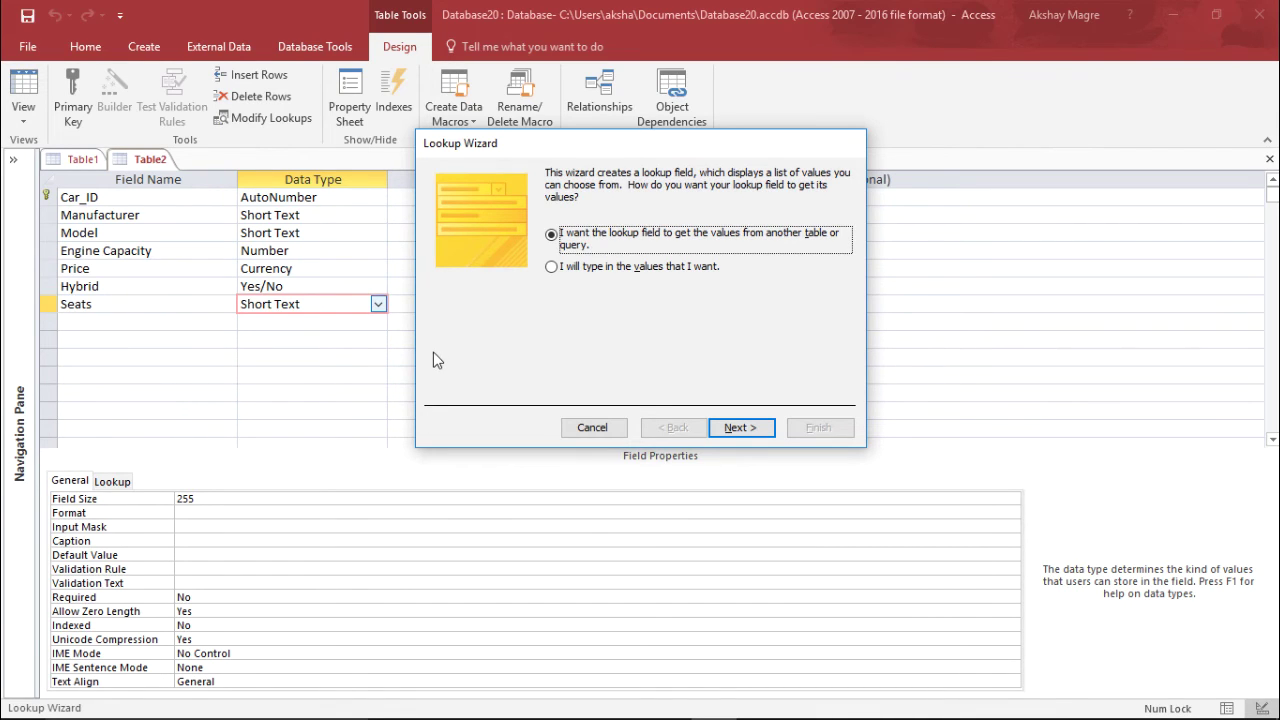
In the Lookup Wizard, type the Seats lookup values 2, 4, 5 and 7.
{"action": "left_click", "coordinate": [622, 268]}
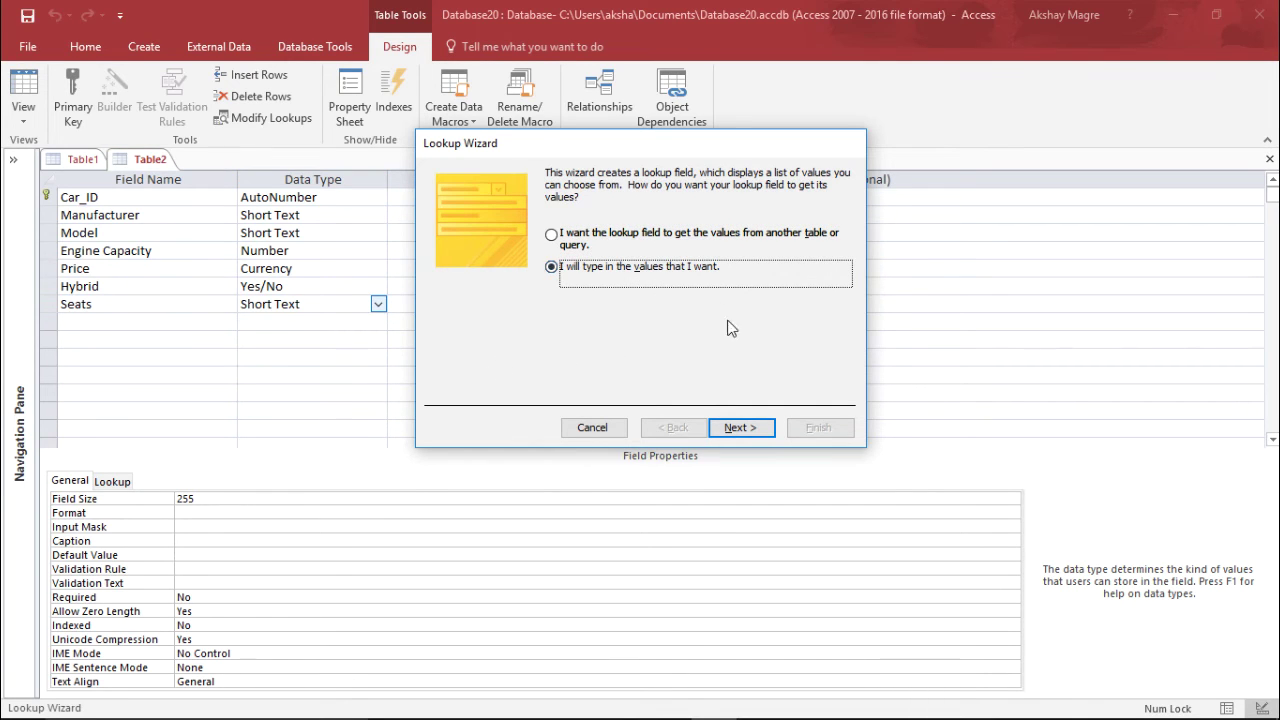
{"action": "left_click", "coordinate": [745, 428]}
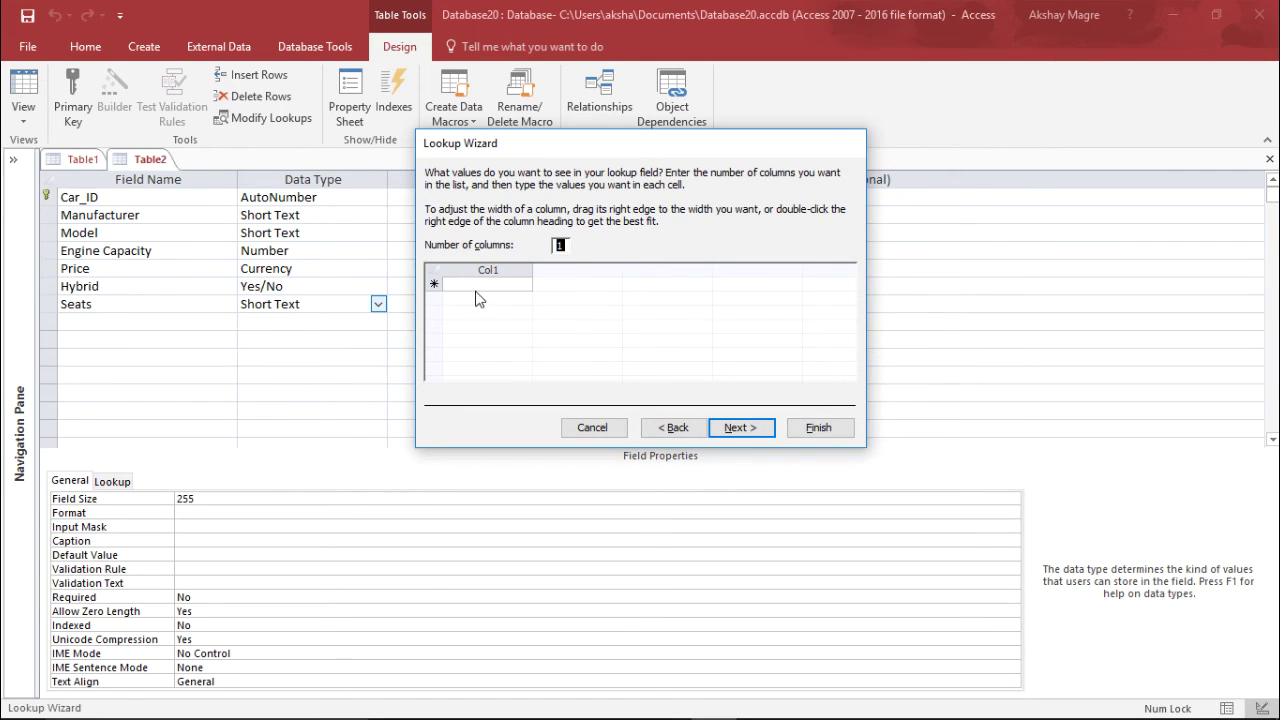
{"action": "left_click", "coordinate": [471, 284]}
{"action": "type", "text": "2"}
{"action": "key", "text": "Return"}
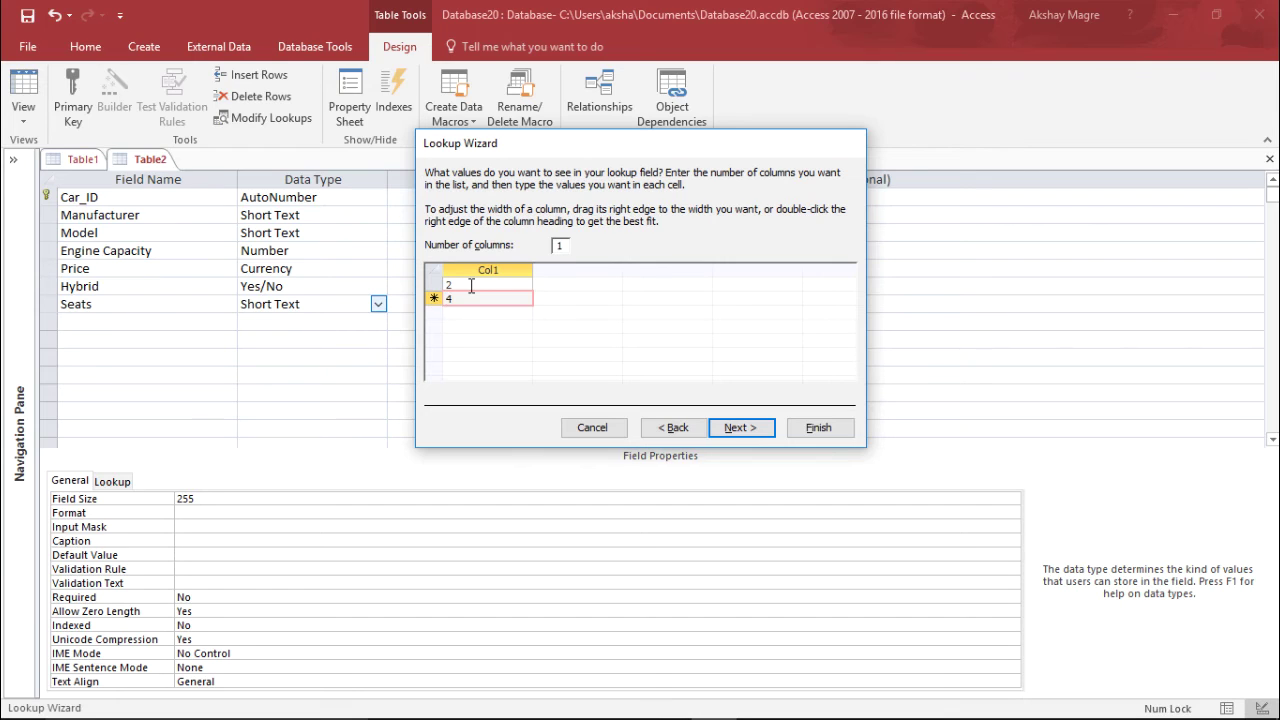
{"action": "key", "text": "Return"}
{"action": "type", "text": "5"}
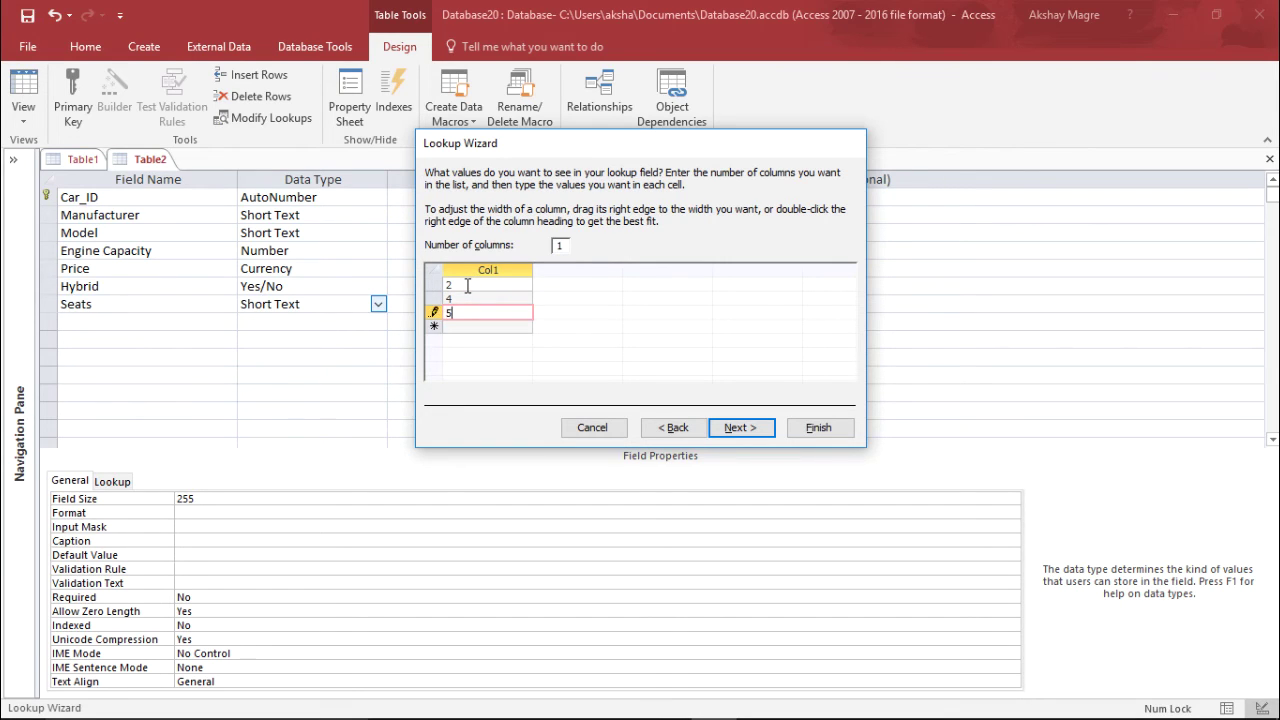
{"action": "key", "text": "Return"}
{"action": "type", "text": "7"}
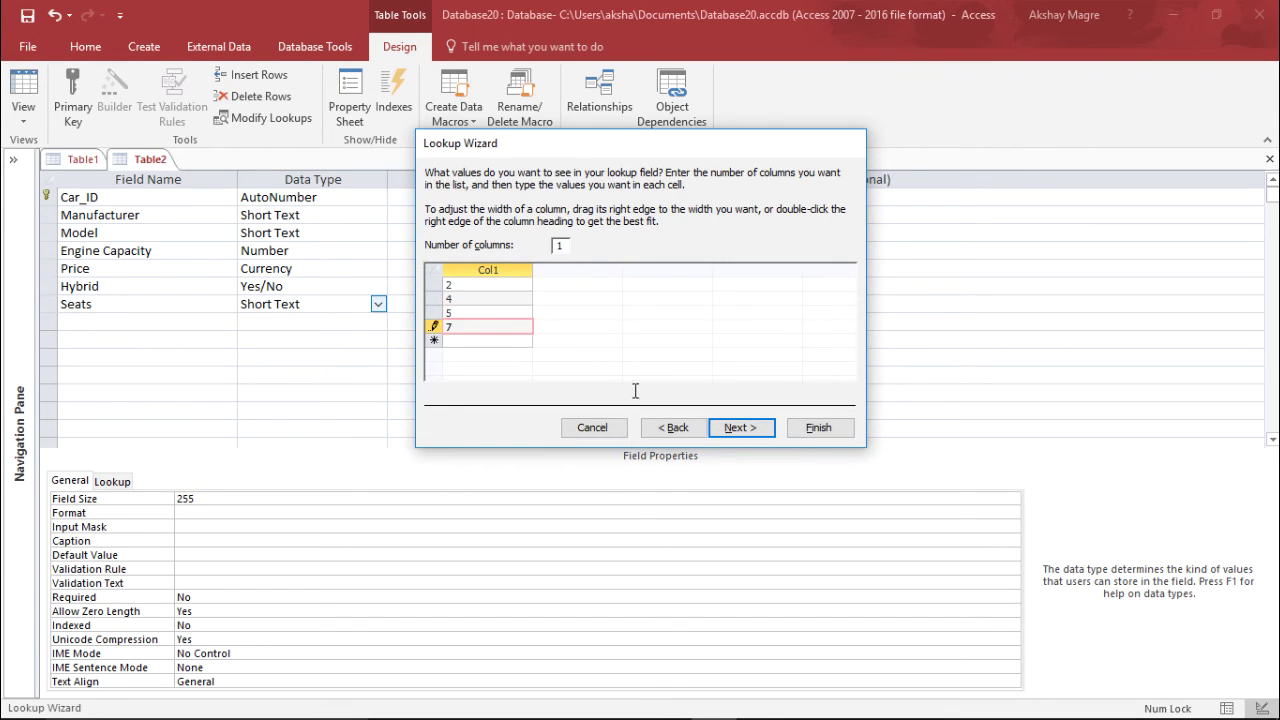
Tick Limit To List so Seats accepts only the listed values, and finish the wizard.
{"action": "left_click", "coordinate": [754, 425]}
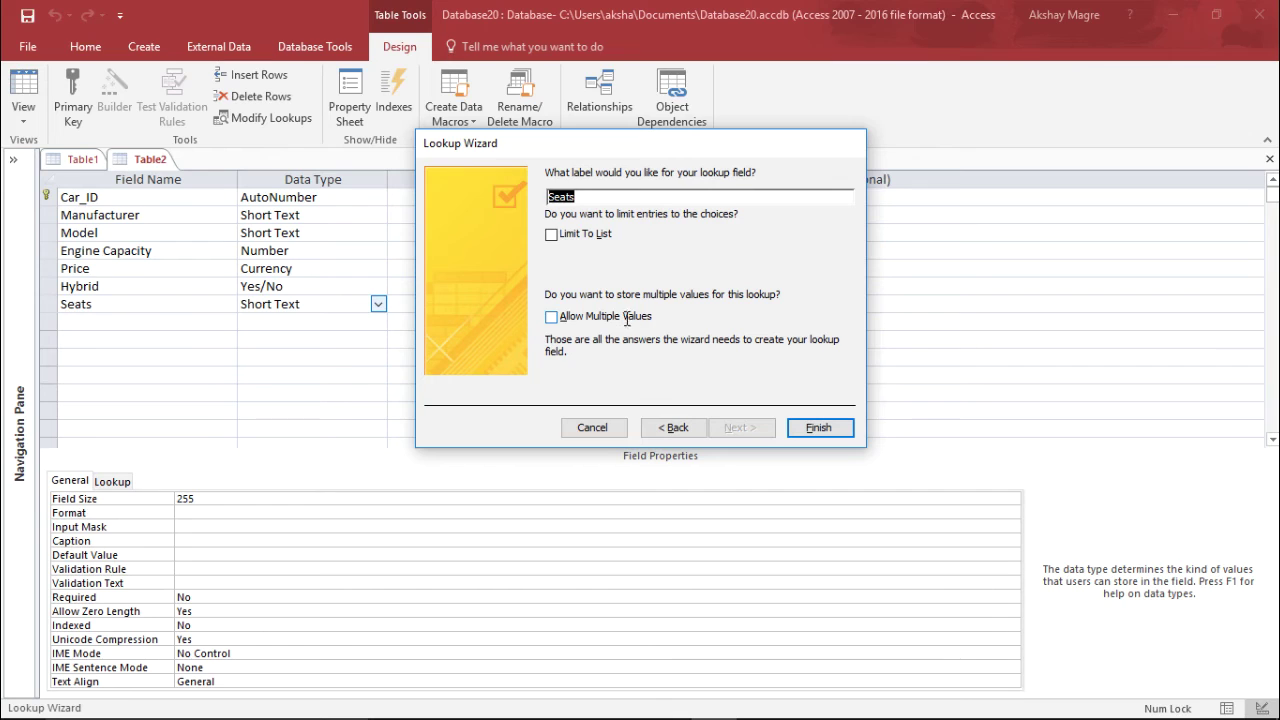
{"action": "left_click", "coordinate": [578, 232]}
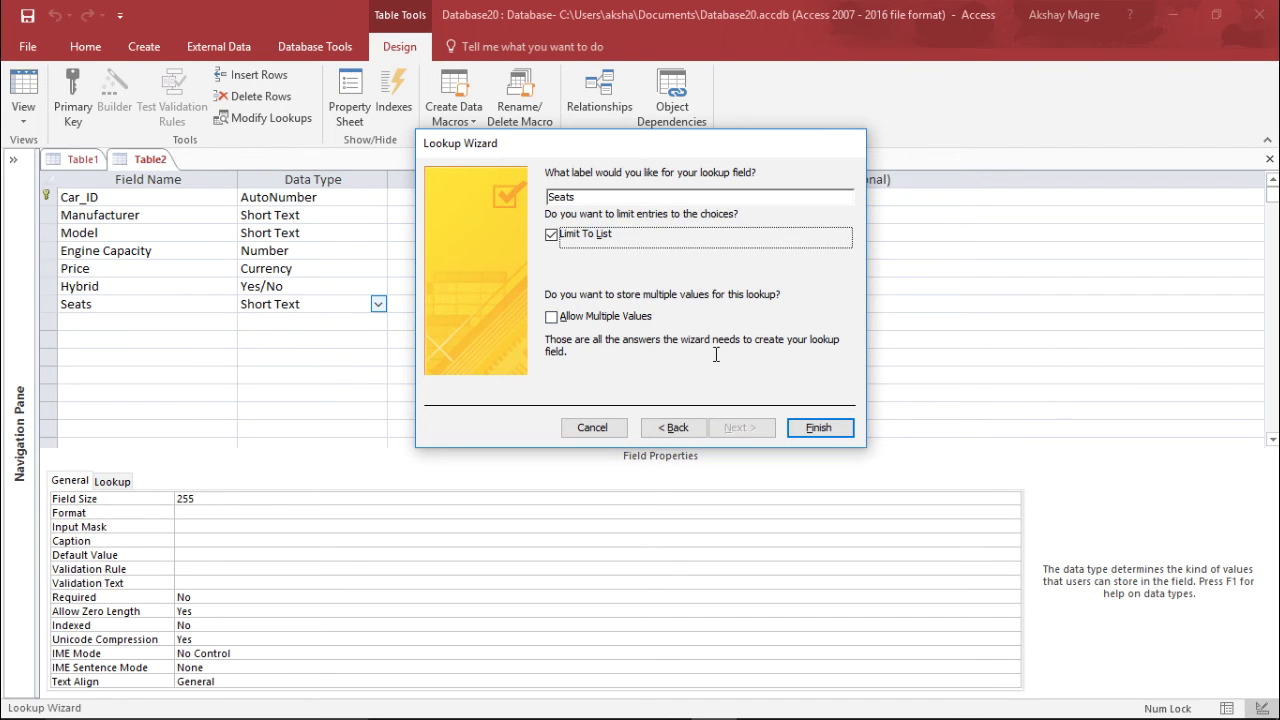
{"action": "left_click", "coordinate": [810, 426]}
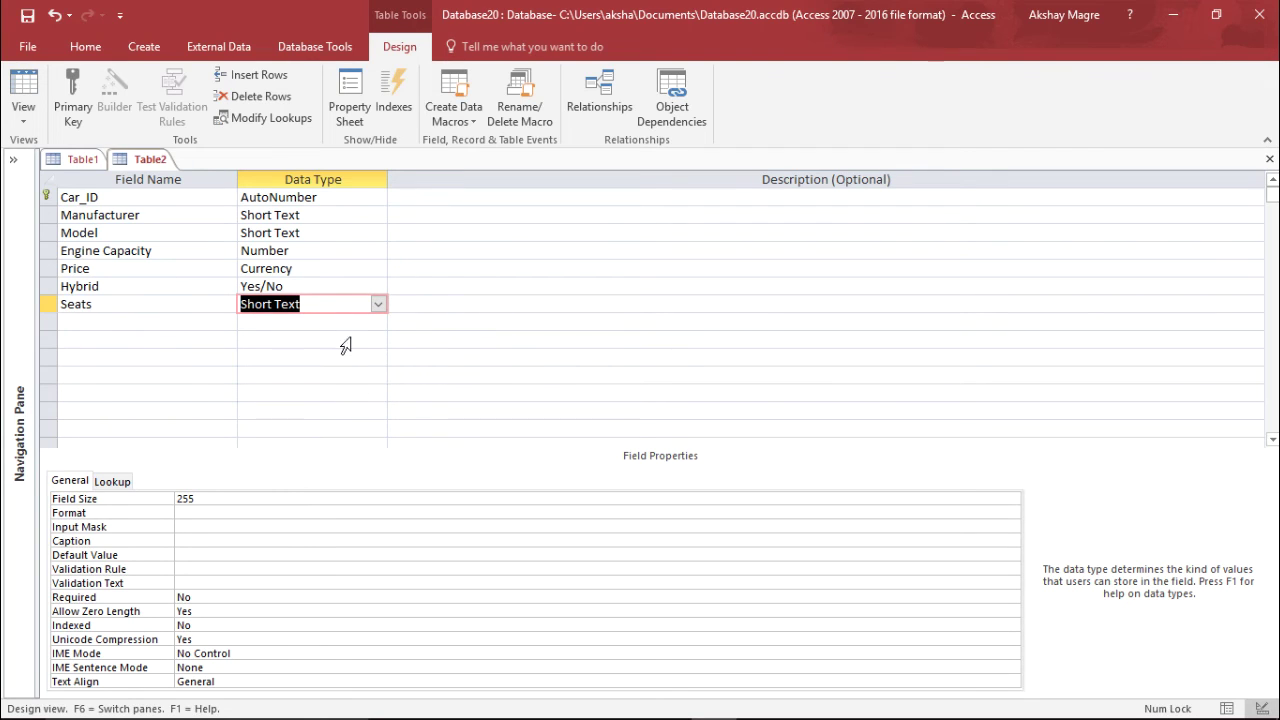
{"action": "left_click", "coordinate": [184, 324]}
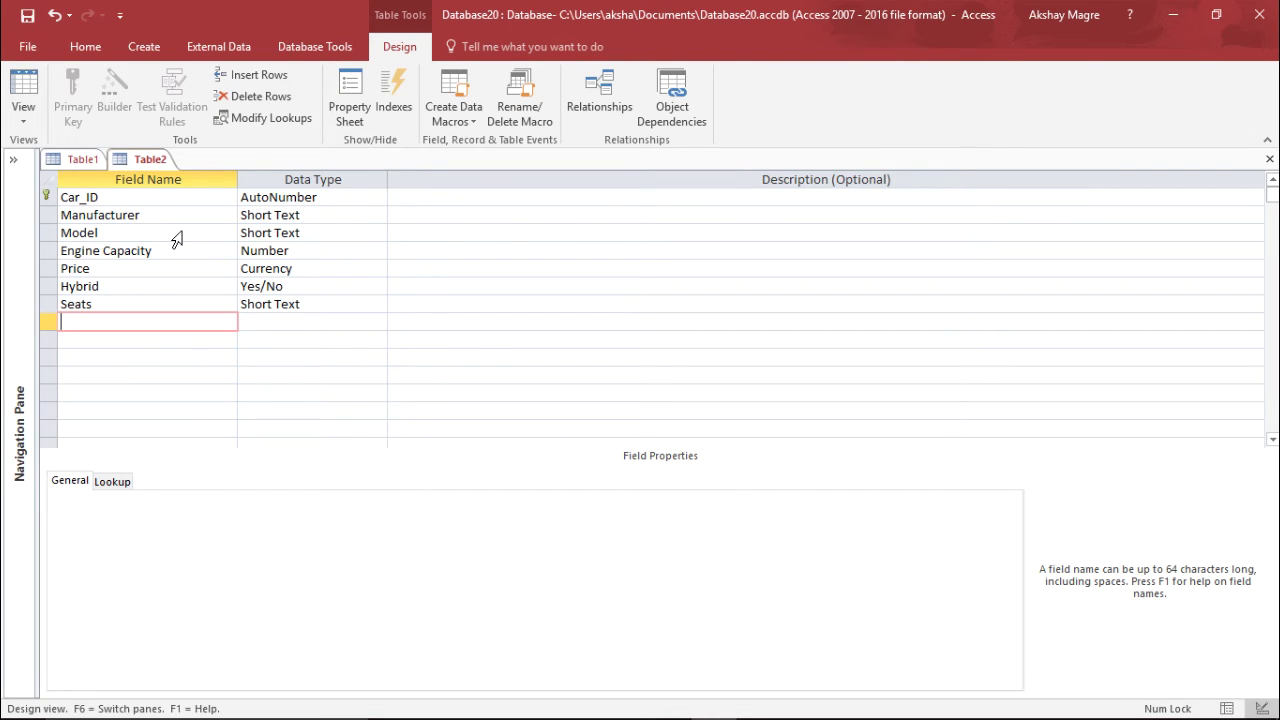
{"action": "right_click", "coordinate": [150, 159]}
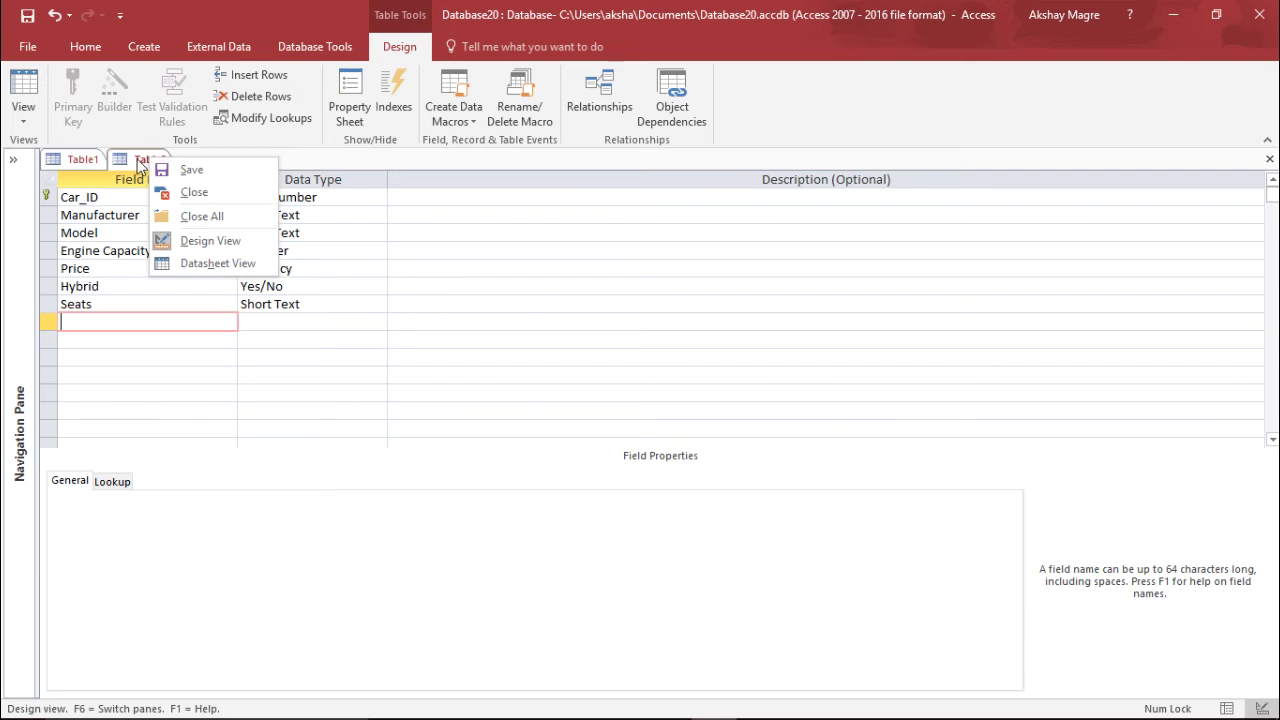
Save Table2 under the name 'CarDatabase'.
{"action": "left_click", "coordinate": [138, 161]}
{"action": "right_click", "coordinate": [154, 164]}
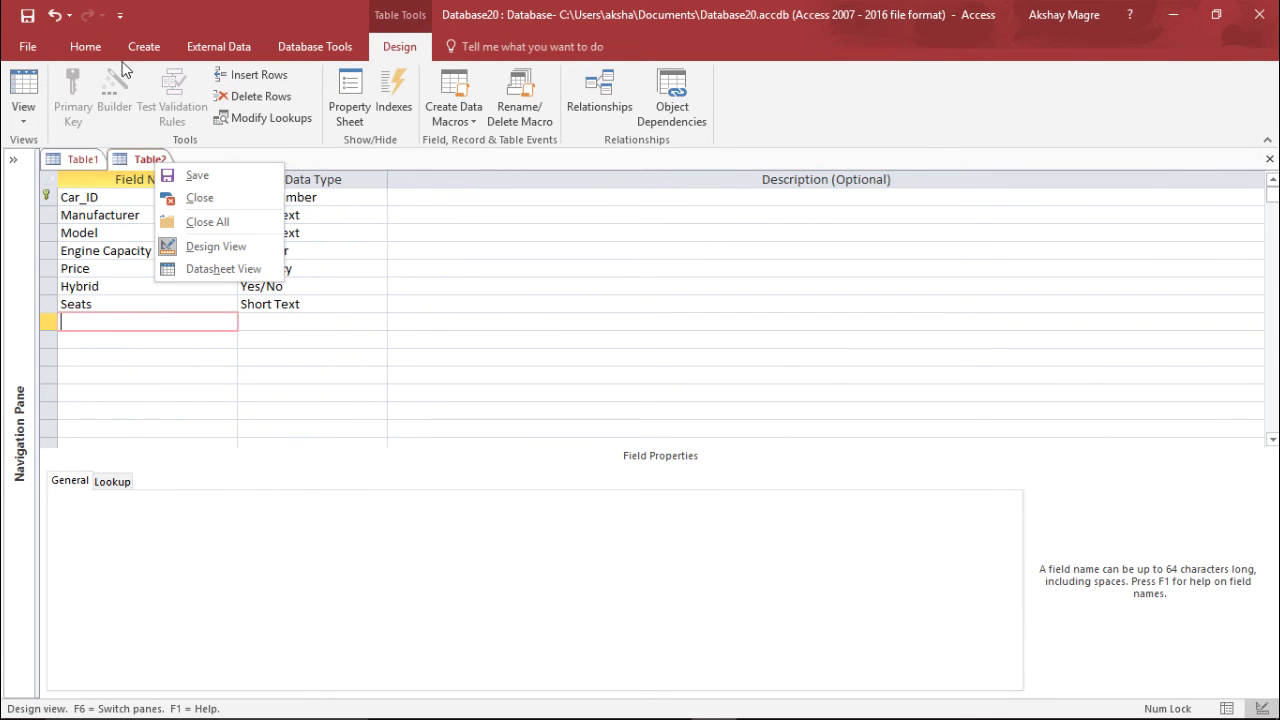
{"action": "left_click", "coordinate": [230, 176]}
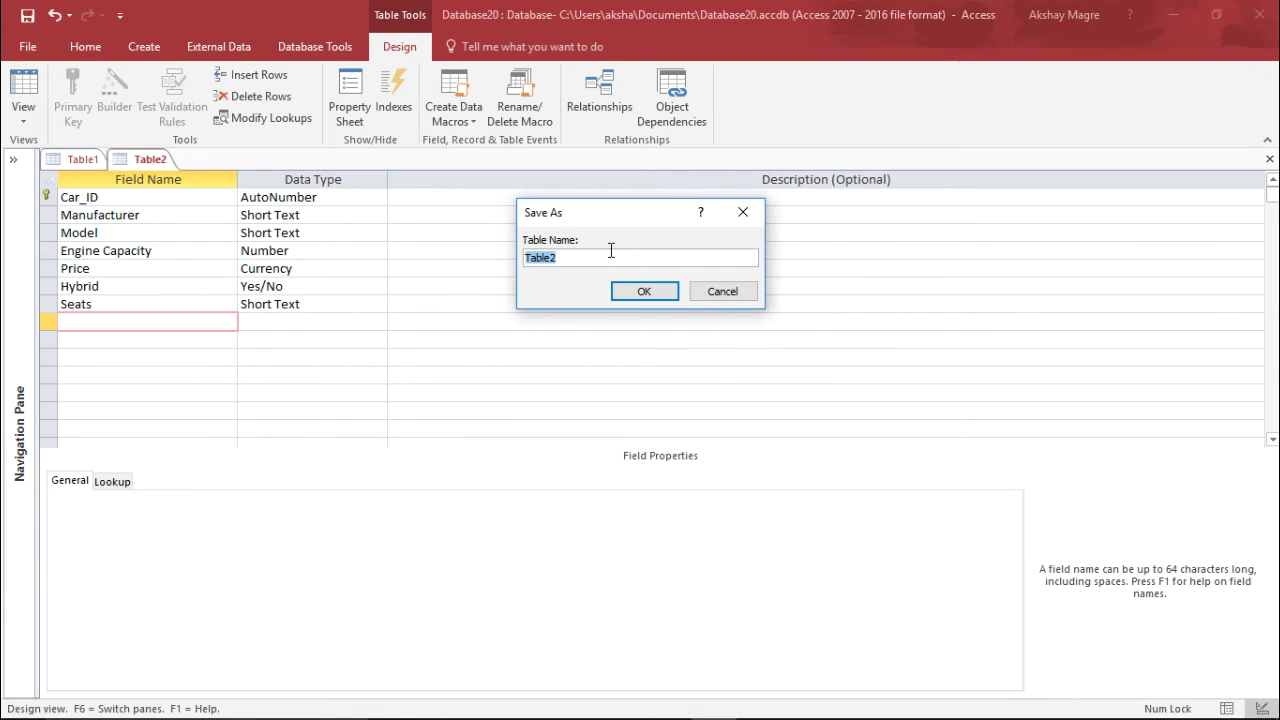
{"action": "type", "text": "CarDatab"}
{"action": "key", "text": "BackSpace"}
{"action": "type", "text": "base"}
{"action": "key", "text": "Return"}
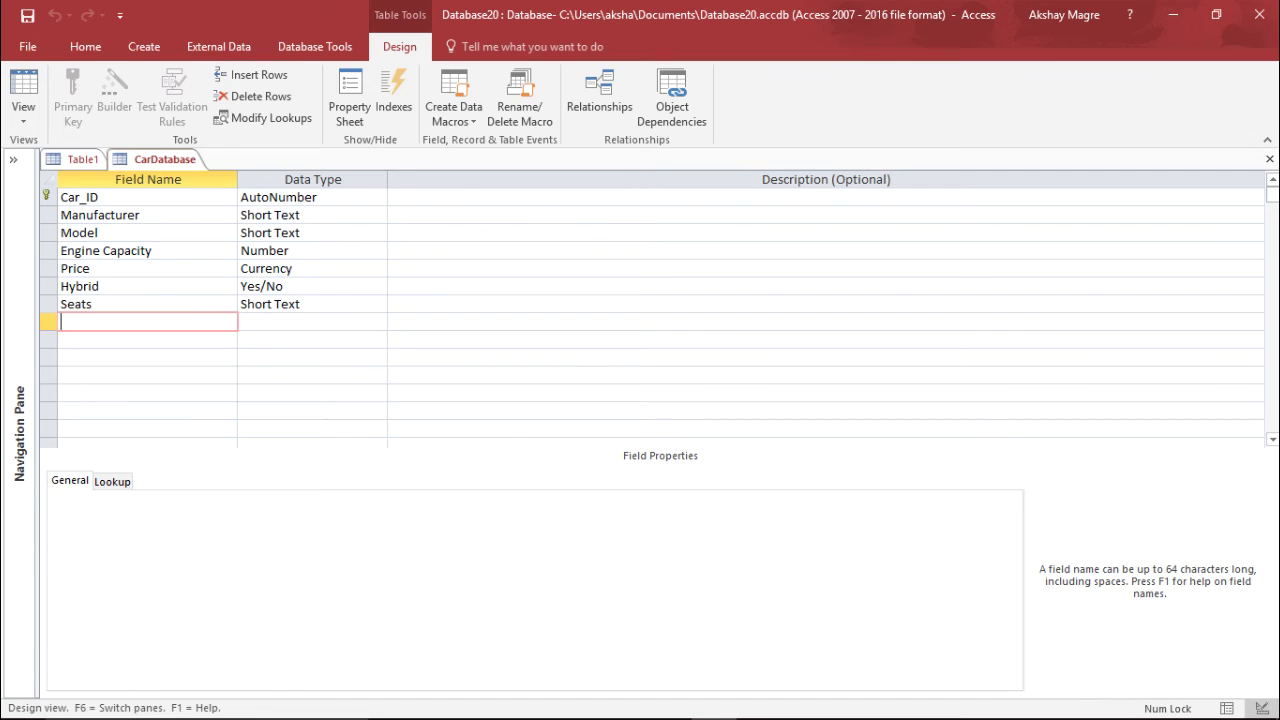
Check Engine Capacity's validation rule, then open CarDatabase in Datasheet view from the Navigation Pane.
{"action": "left_click", "coordinate": [300, 215]}
{"action": "left_click", "coordinate": [300, 250]}
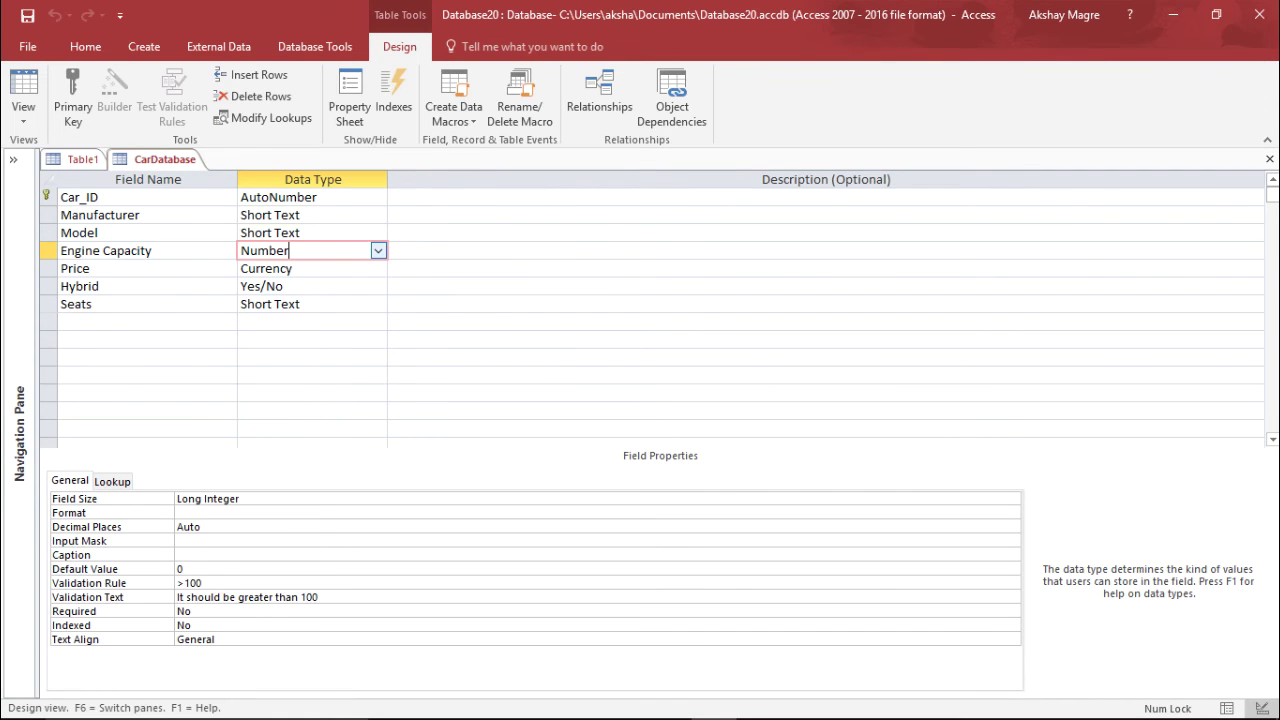
{"action": "left_click", "coordinate": [13, 159]}
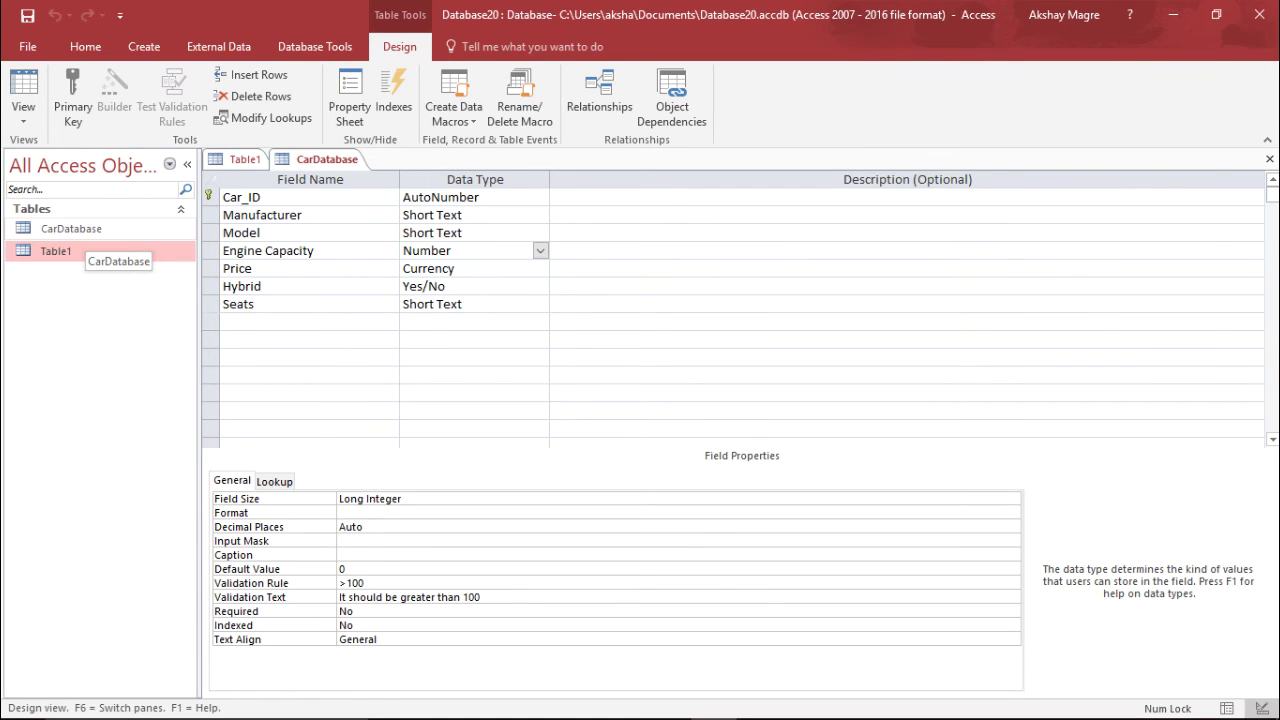
{"action": "left_click", "coordinate": [71, 228]}
{"action": "double_click", "coordinate": [71, 228]}
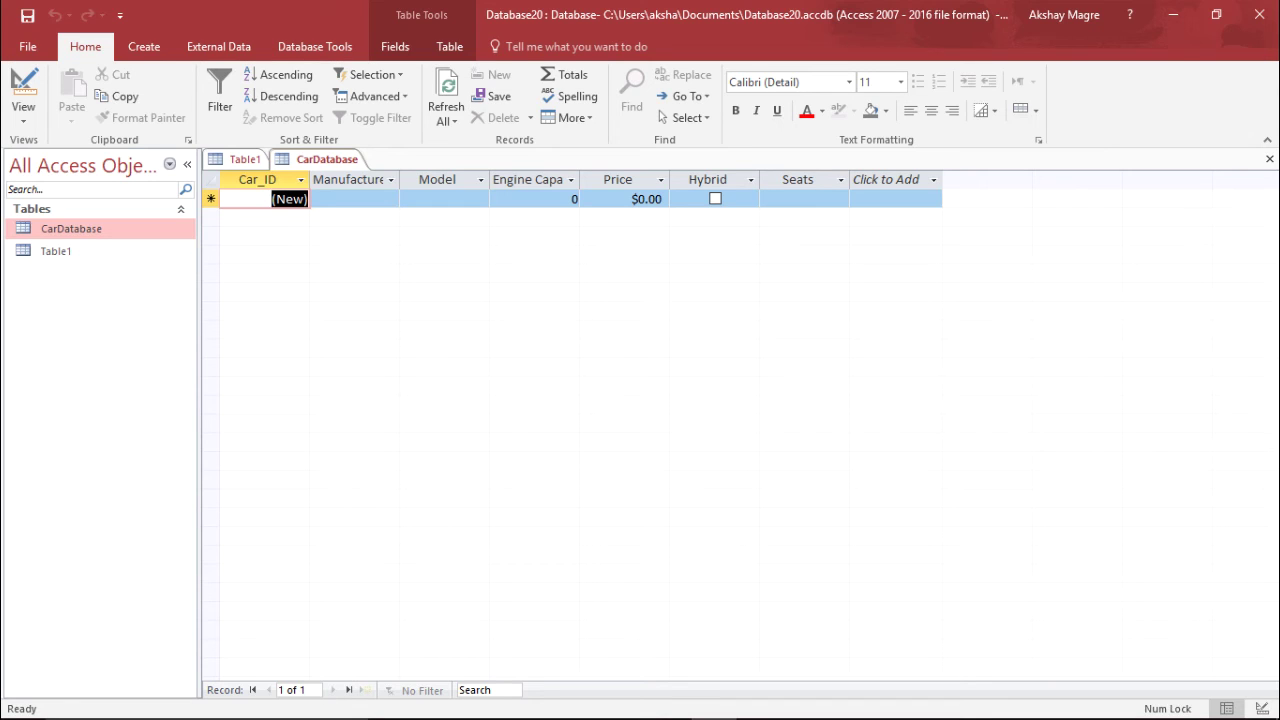
{"action": "left_click", "coordinate": [355, 199]}
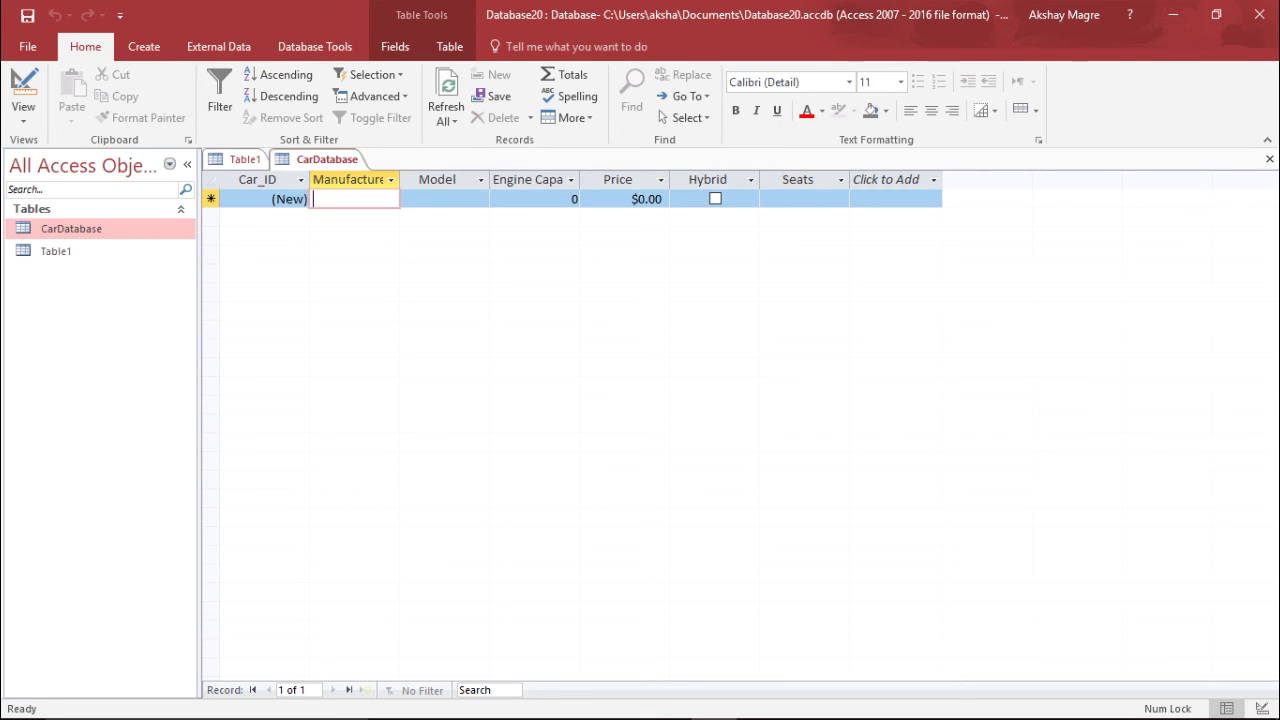
Enter Manufacturer Audi, Model A1 and Engine Capacity 10 in the first record.
{"action": "type", "text": "A"}
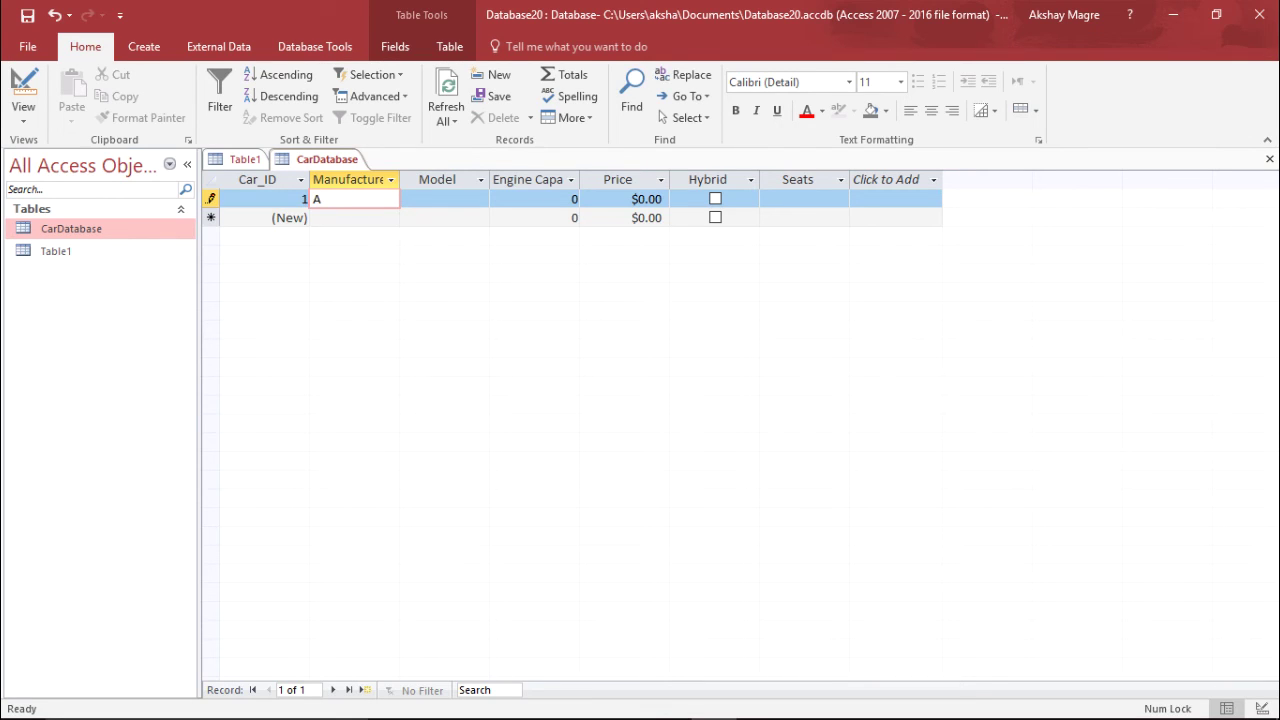
{"action": "type", "text": "udi"}
{"action": "key", "text": "Tab"}
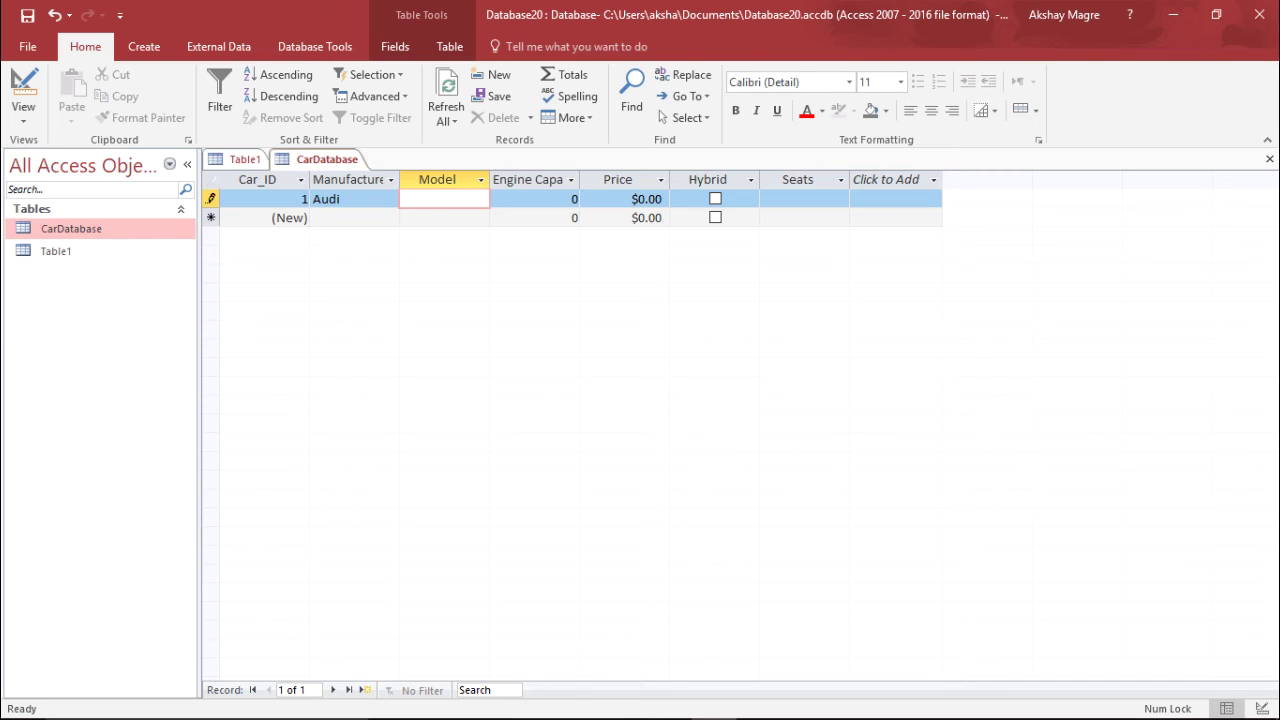
{"action": "key", "text": "Caps_Lock"}
{"action": "type", "text": "A1"}
{"action": "key", "text": "Tab"}
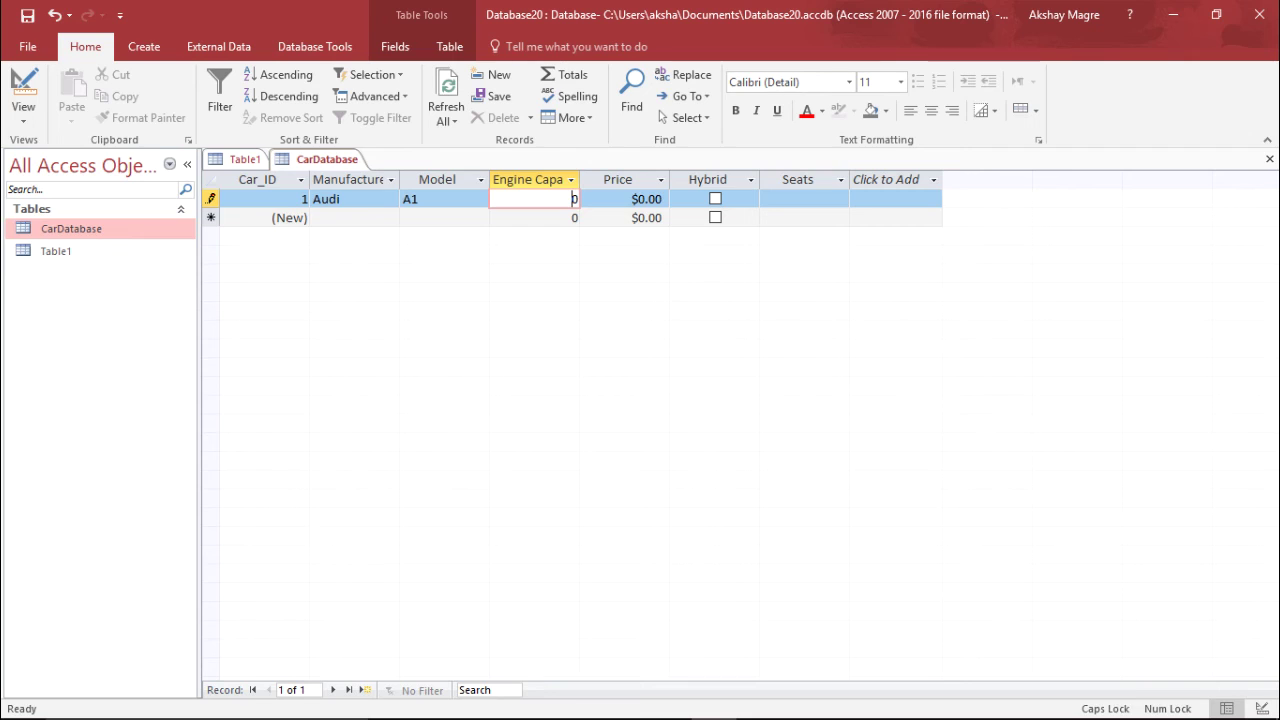
{"action": "type", "text": "1"}
{"action": "key", "text": "Tab"}
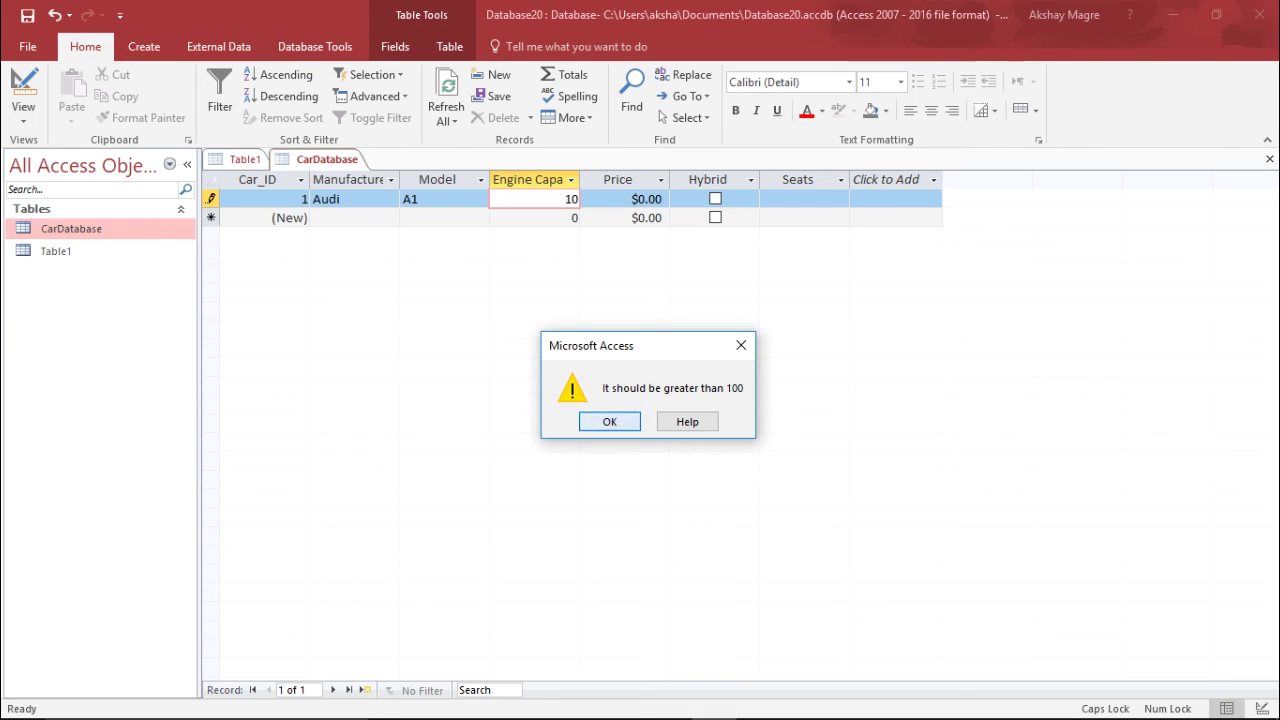
Dismiss the capacity warning and correct Engine Capacity to 1500.
{"action": "key", "text": "Return"}
{"action": "key", "text": "BackSpace"}
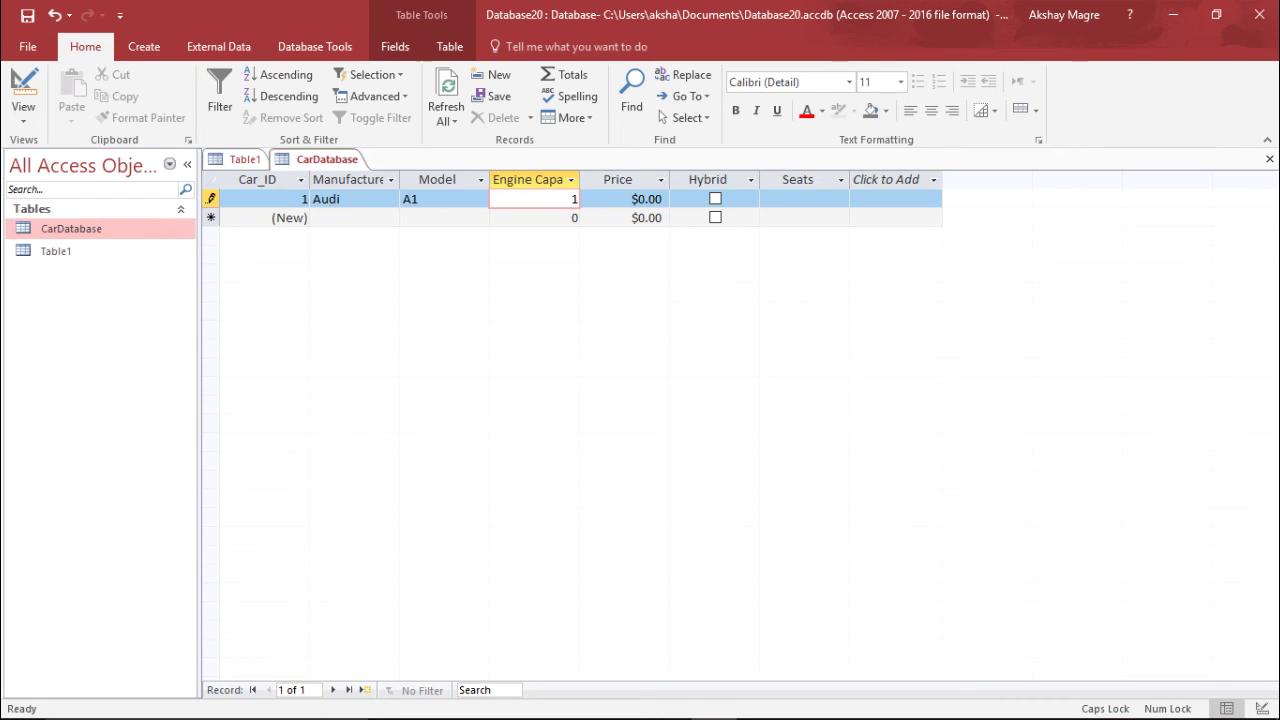
{"action": "key", "text": "BackSpace"}
{"action": "type", "text": "1500"}
{"action": "key", "text": "Tab"}
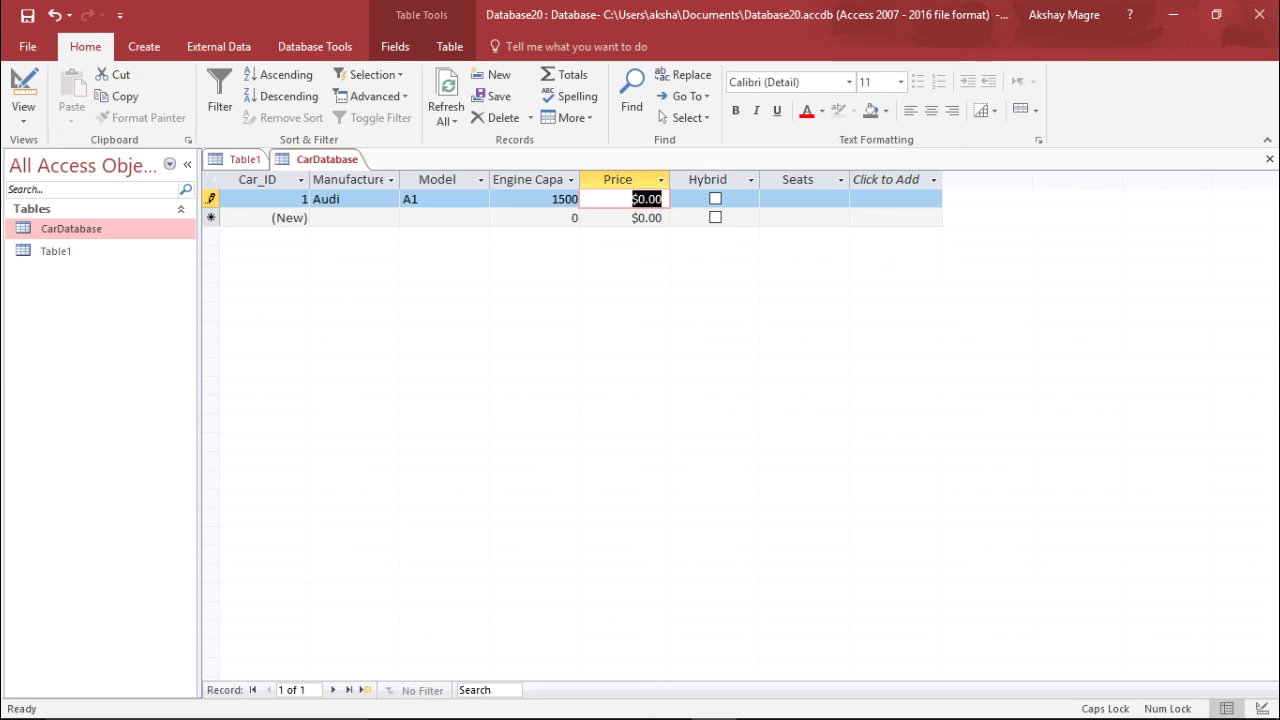
Enter Price 13, dismiss the price validation warning, and correct it to 10,000.
{"action": "type", "text": "13"}
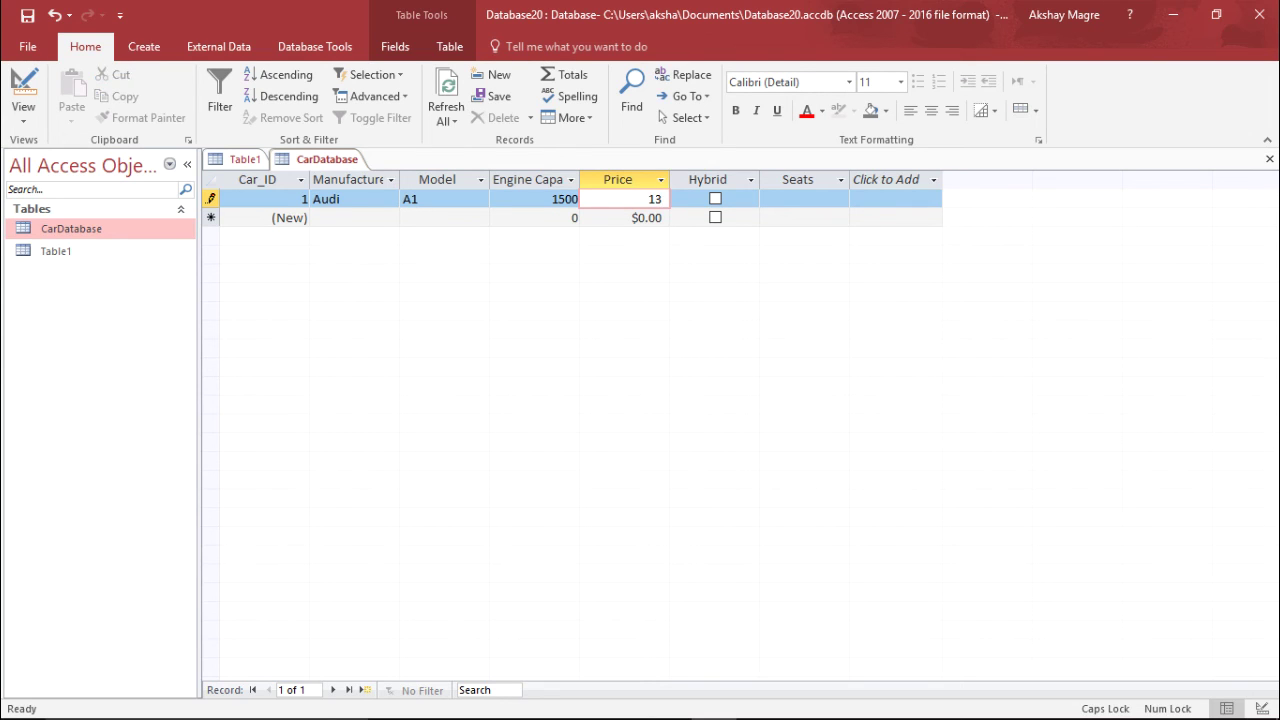
{"action": "key", "text": "Return"}
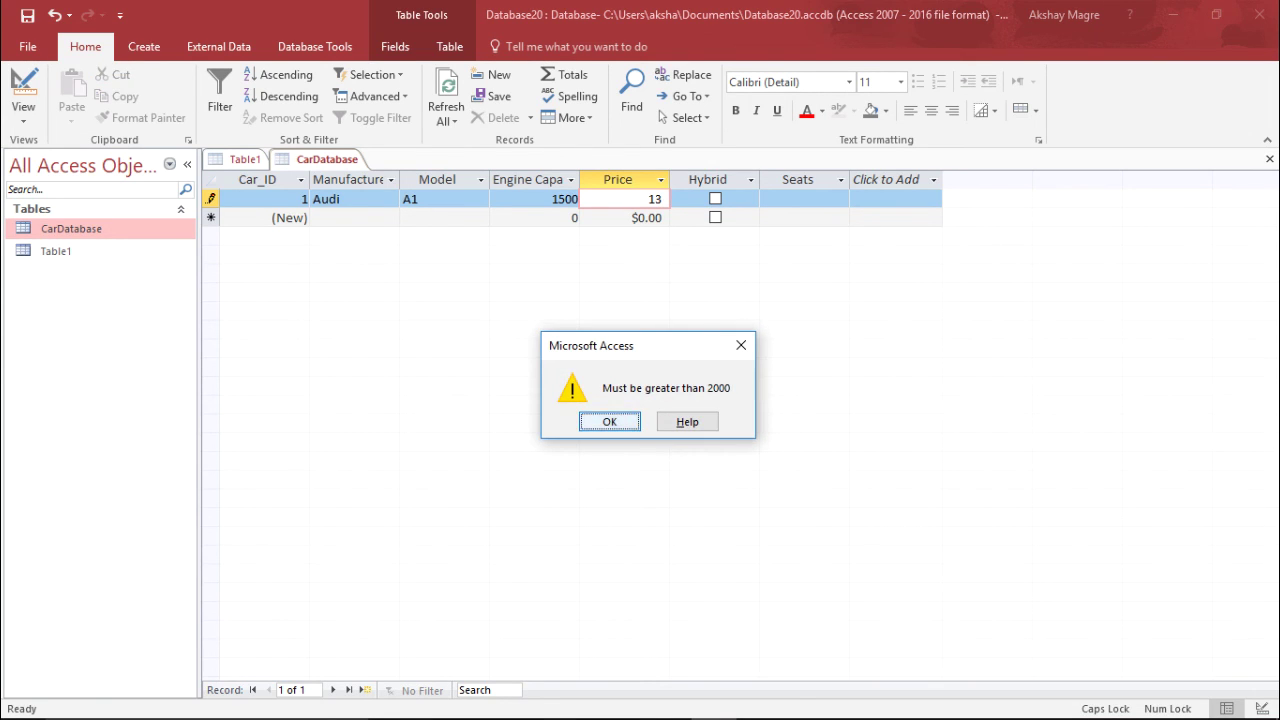
{"action": "key", "text": "Return"}
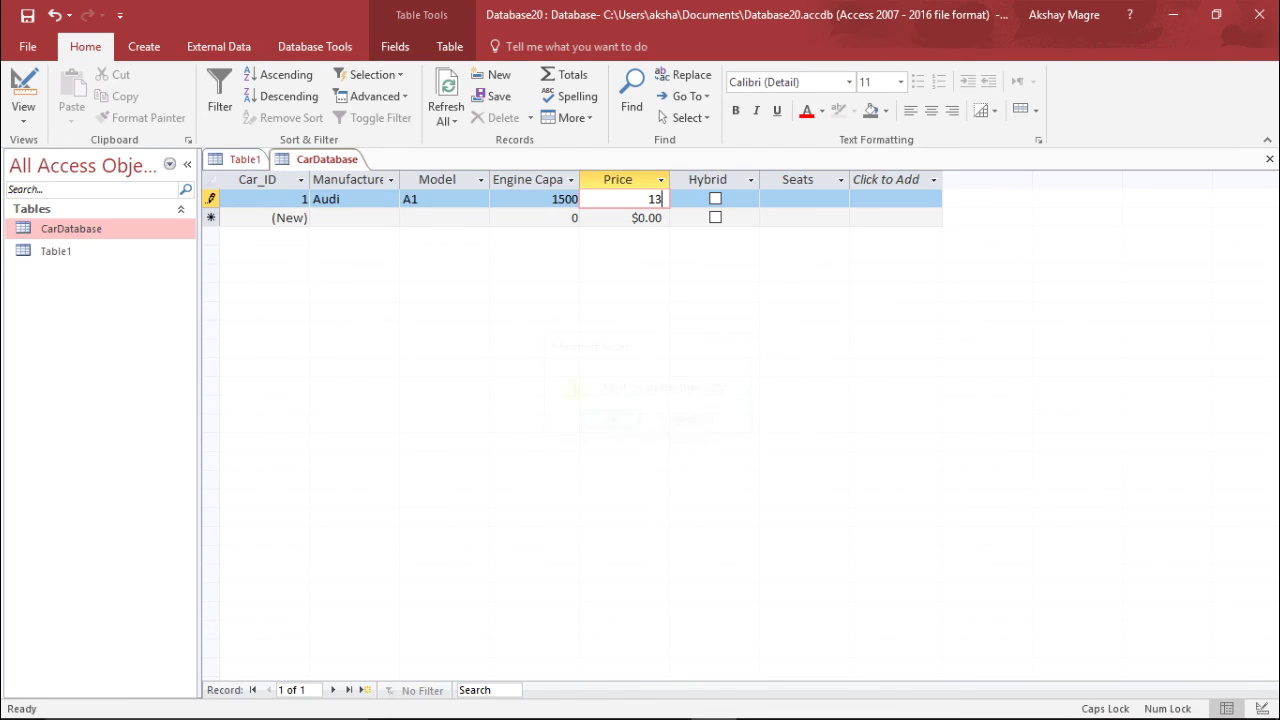
{"action": "key", "text": "BackSpace"}
{"action": "type", "text": "0,000"}
{"action": "key", "text": "Tab"}
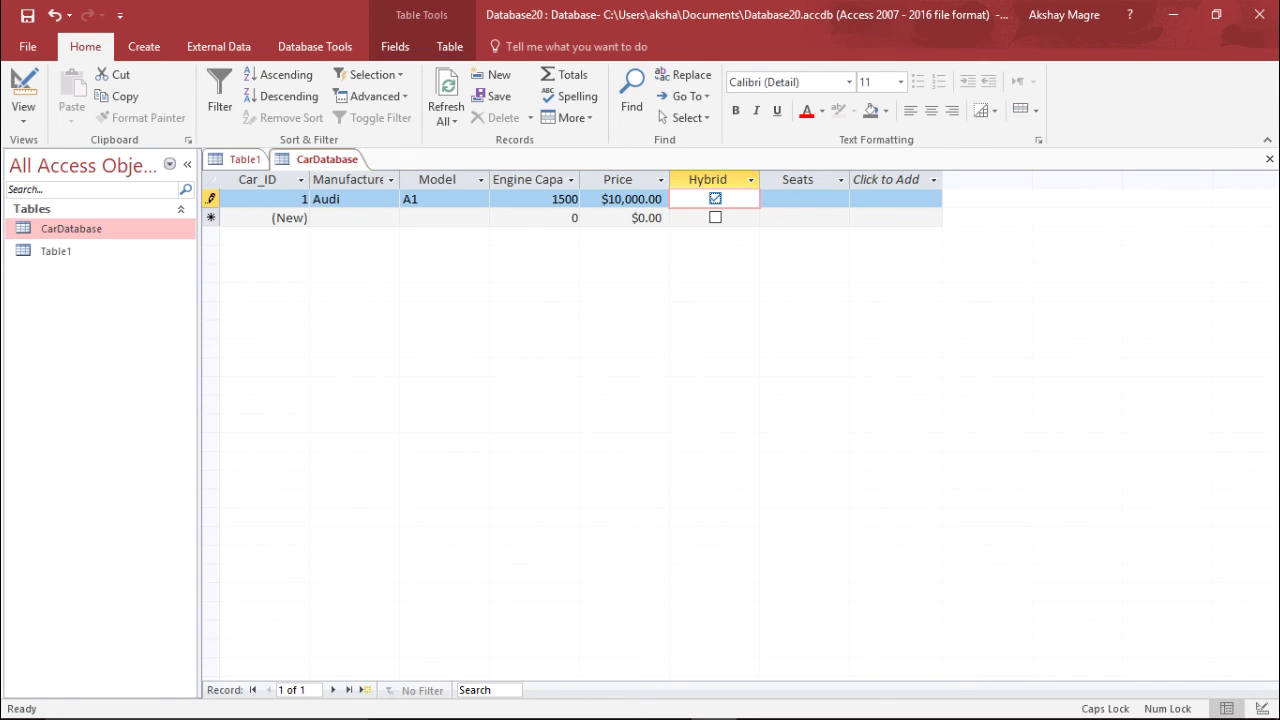
Choose 4 from the Seats list for the Audi record and save it.
{"action": "left_click", "coordinate": [795, 199]}
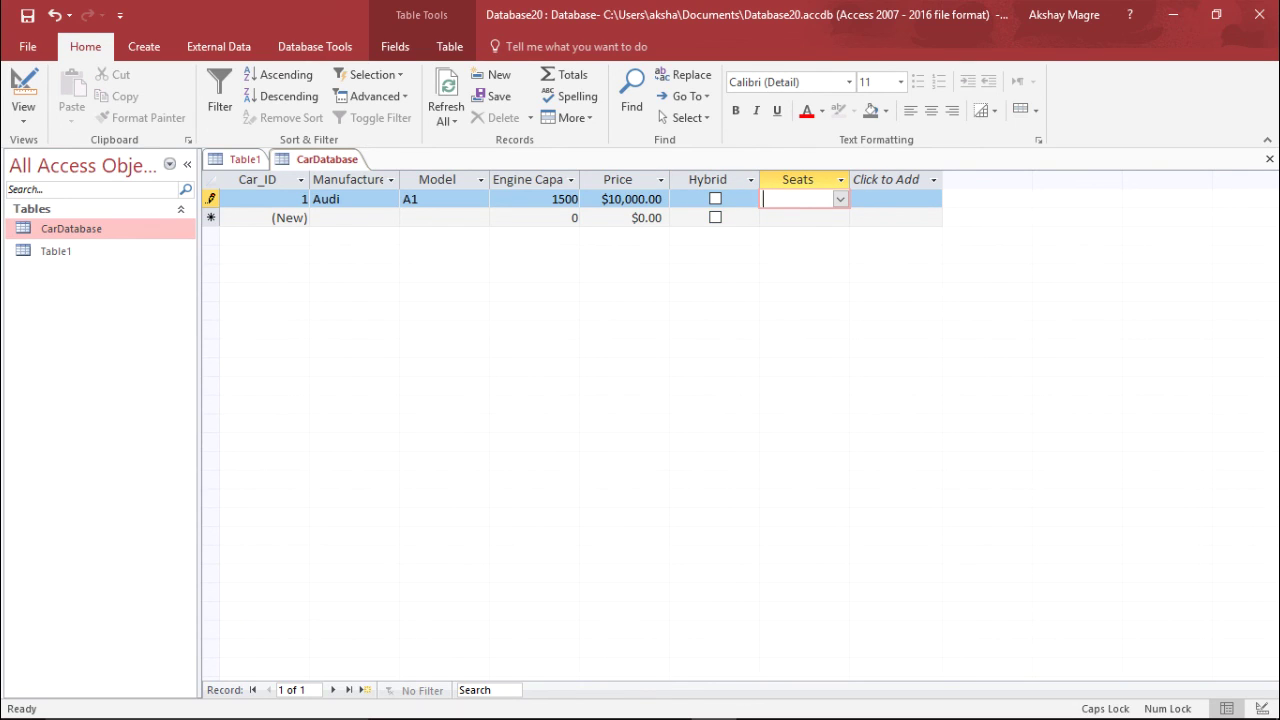
{"action": "left_click", "coordinate": [840, 199]}
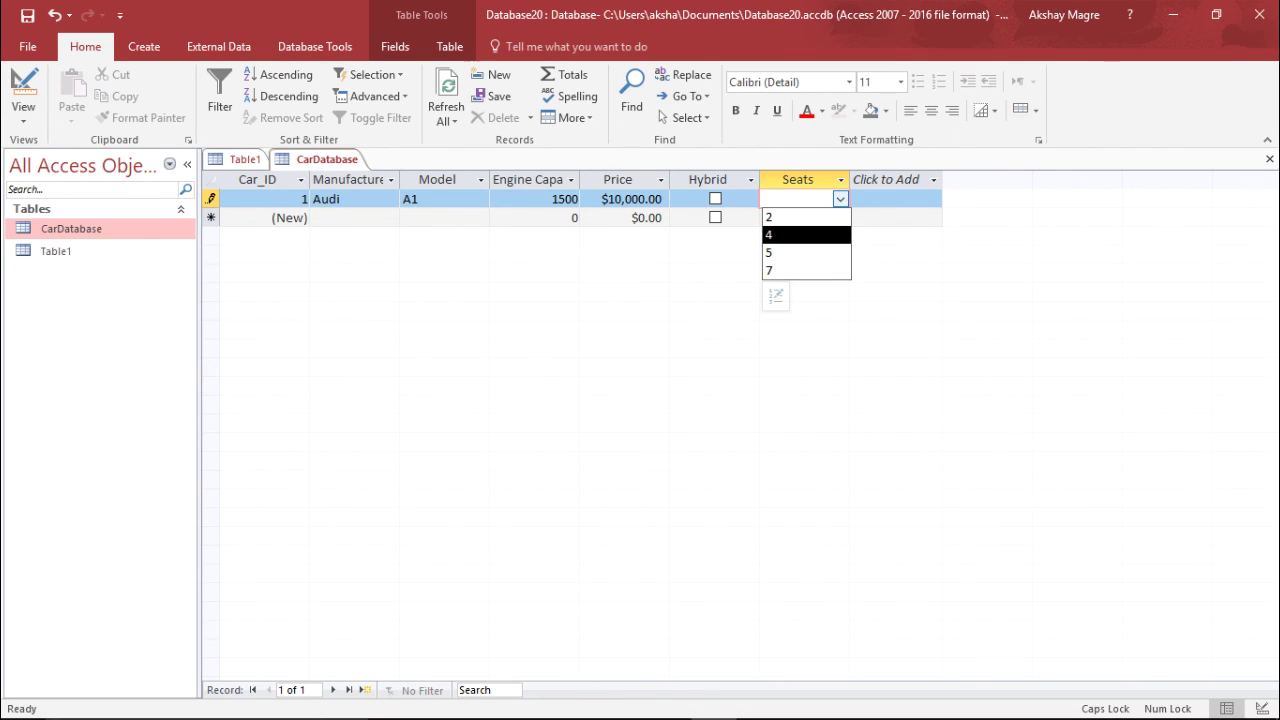
{"action": "left_click", "coordinate": [790, 234]}
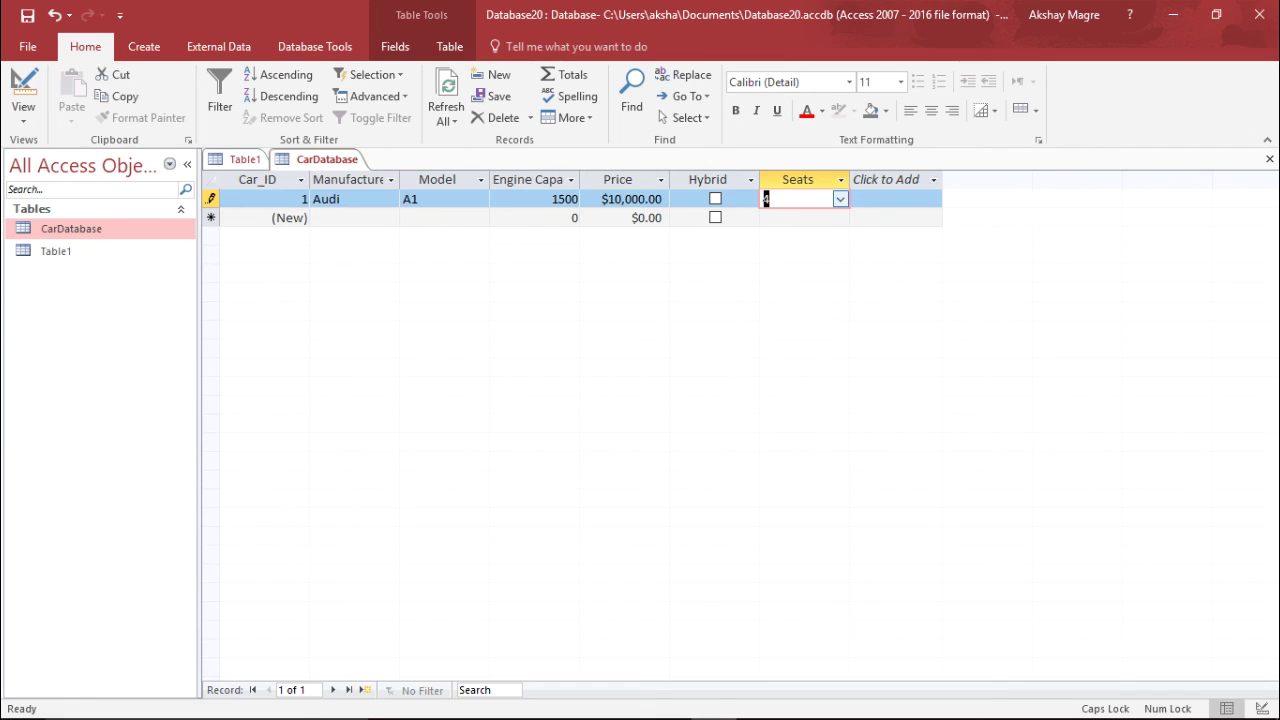
{"action": "left_click", "coordinate": [840, 199]}
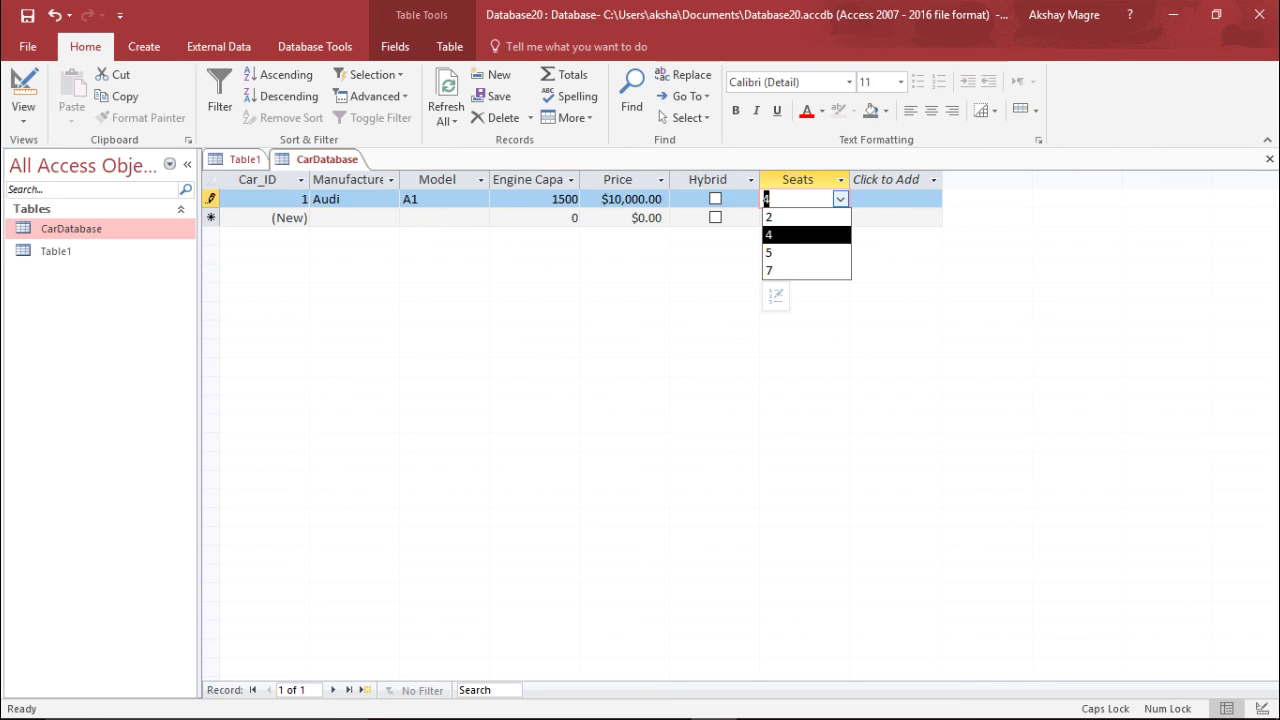
{"action": "key", "text": "Return"}
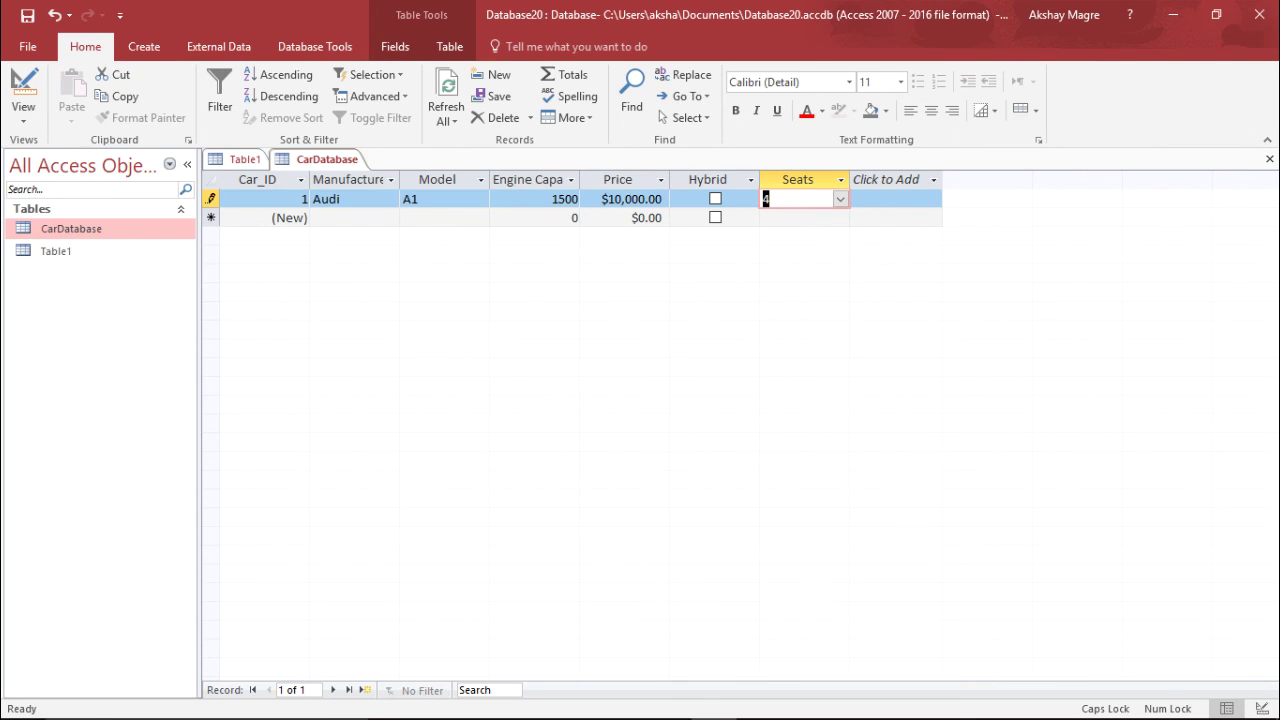
{"action": "key", "text": "Return"}
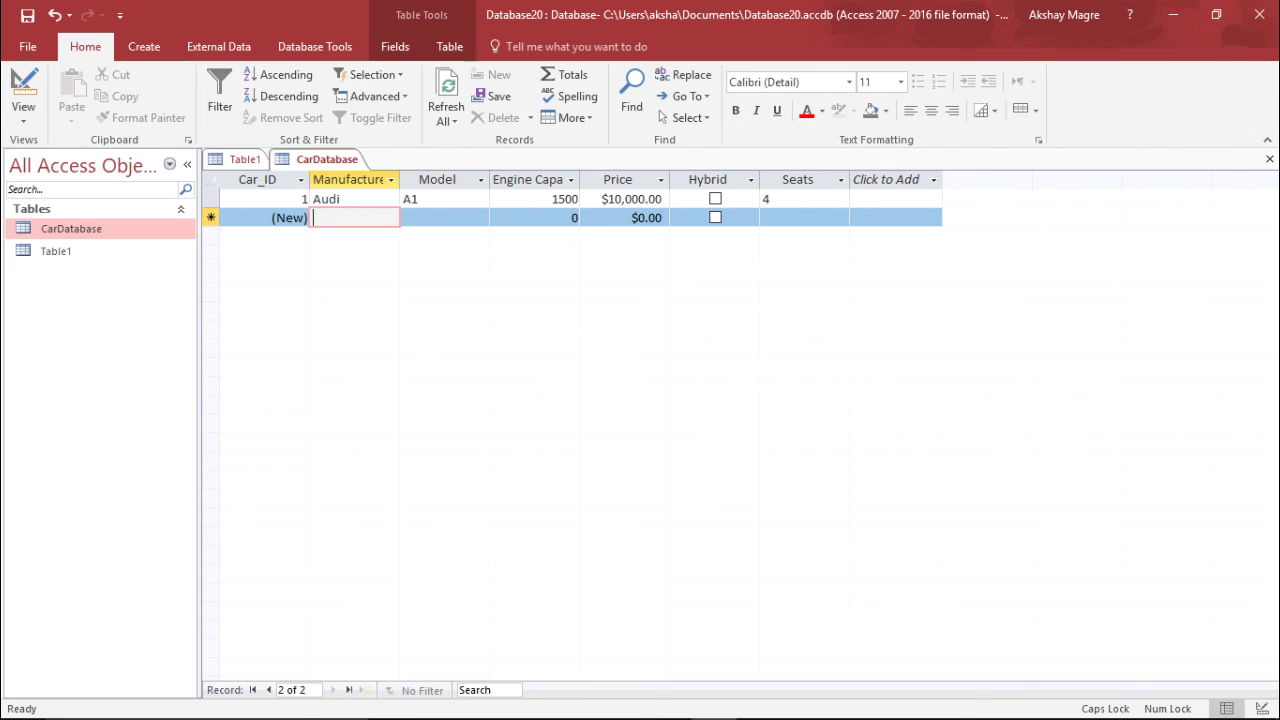
Enter BMW, Z1, engine capacity 2000 and price 15,000 in the second record.
{"action": "type", "text": "4"}
{"action": "key", "text": "BackSpace"}
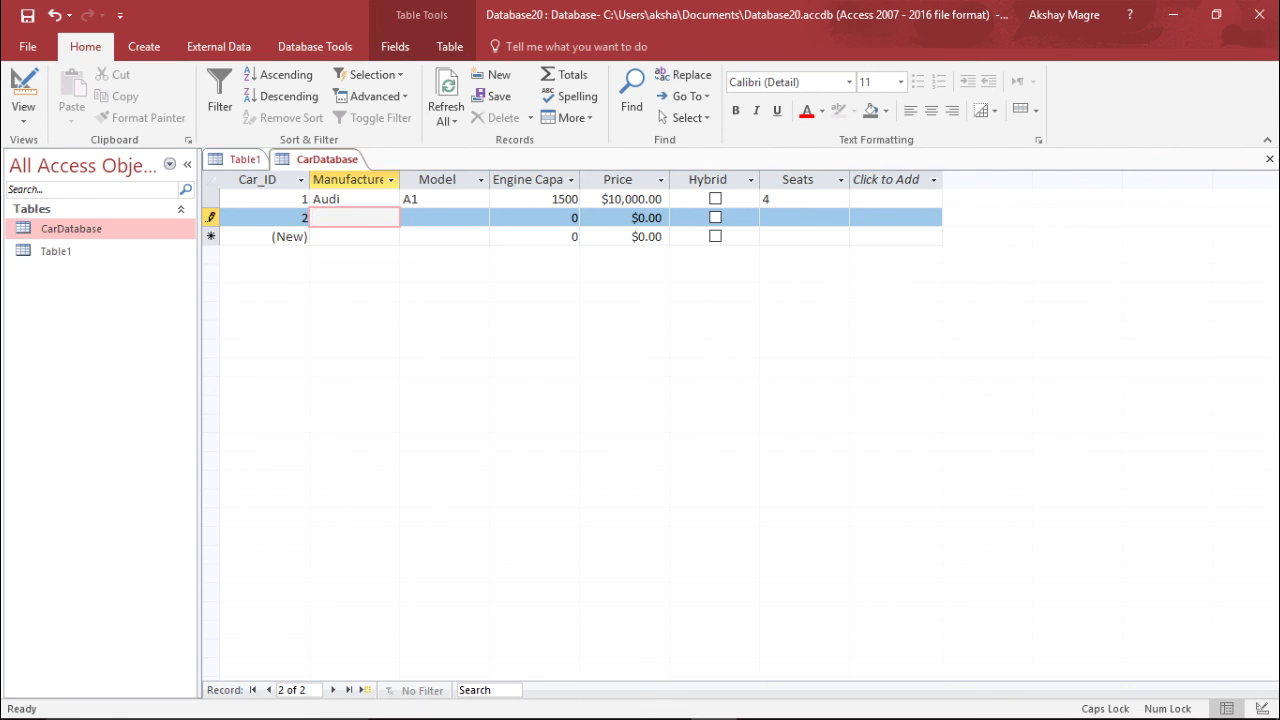
{"action": "type", "text": "BMW"}
{"action": "left_click", "coordinate": [410, 217]}
{"action": "type", "text": "Z1"}
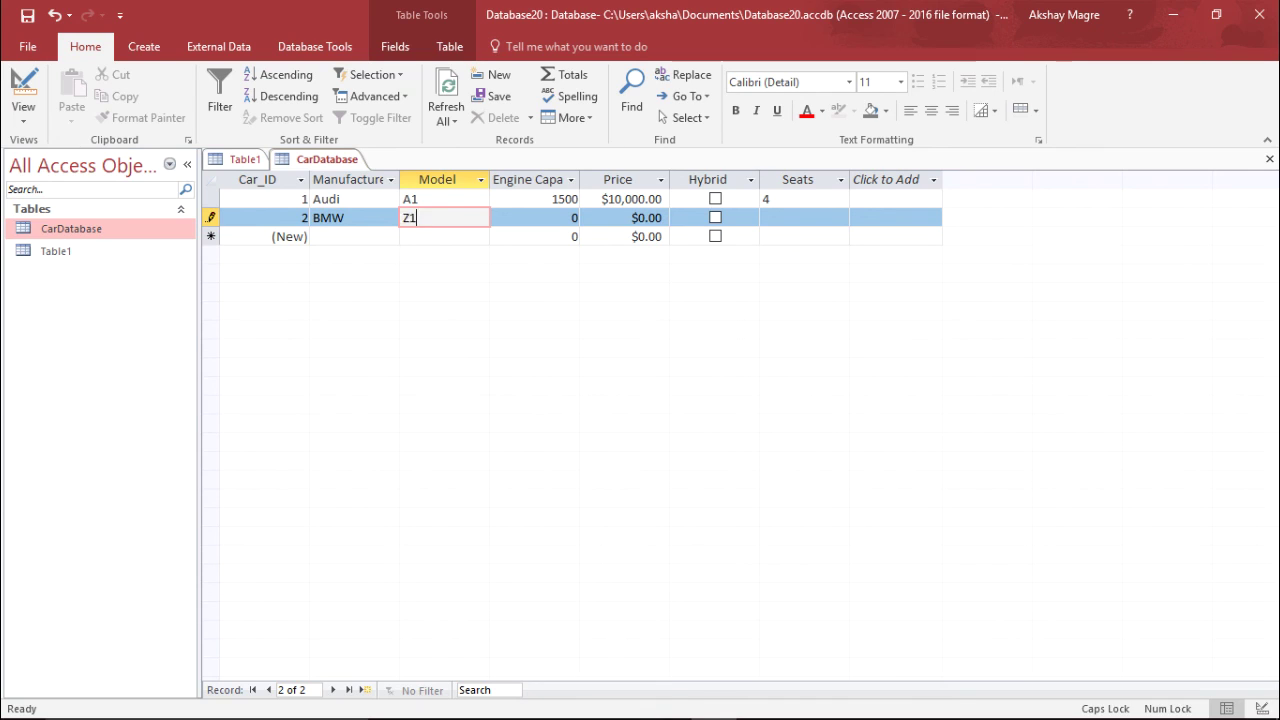
{"action": "key", "text": "Tab"}
{"action": "type", "text": "2000"}
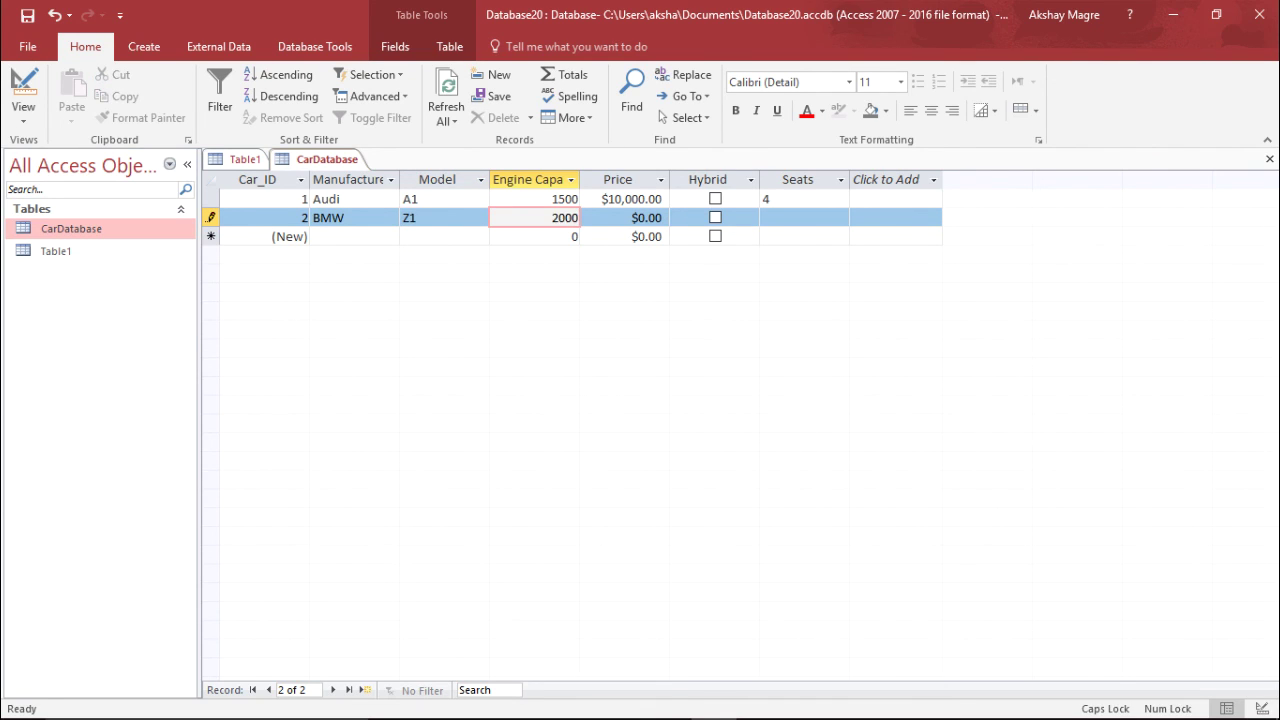
{"action": "key", "text": "Tab"}
{"action": "type", "text": "15,000"}
{"action": "key", "text": "Tab"}
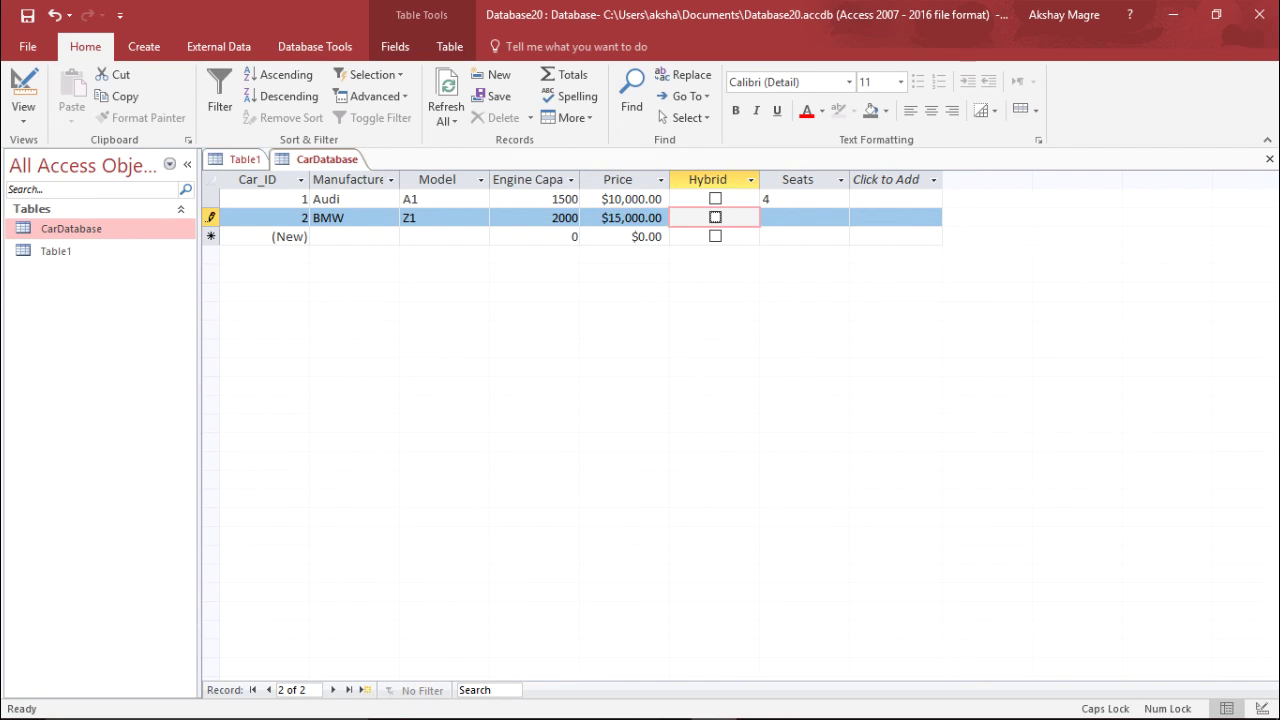
Tick Hybrid, choose 5 seats for the BMW, and save the record.
{"action": "key", "text": "space"}
{"action": "key", "text": "Tab"}
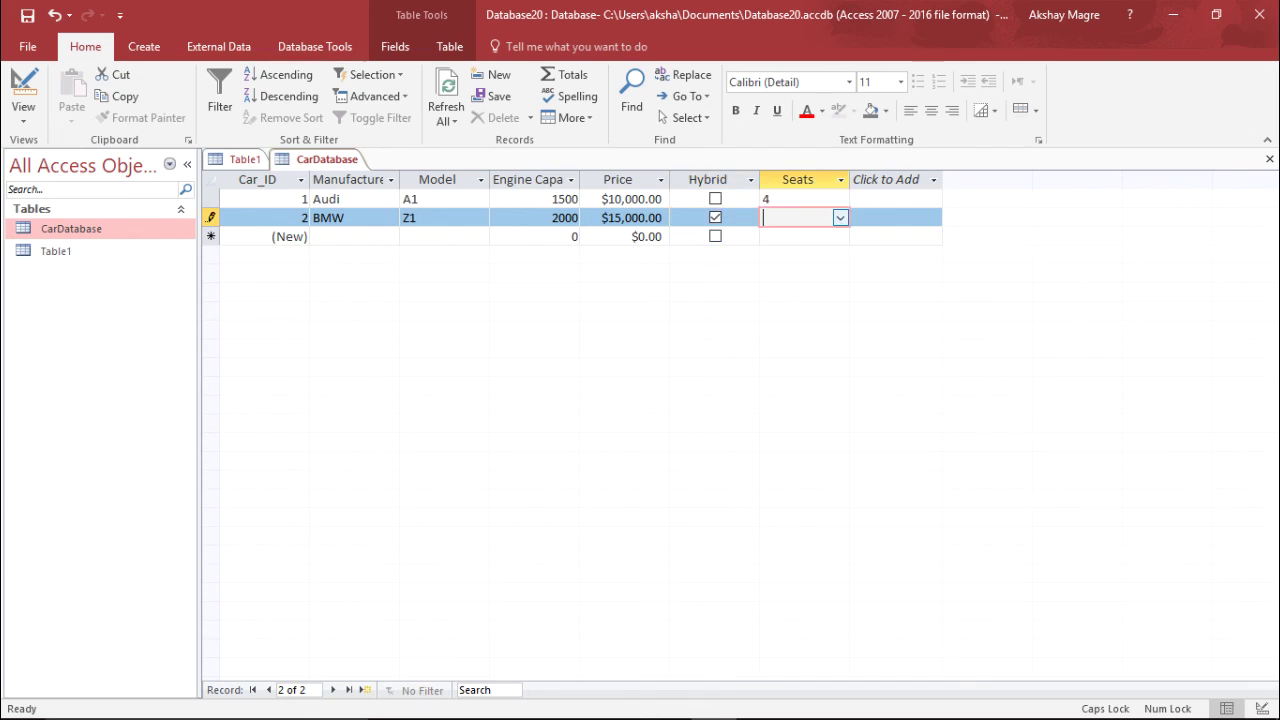
{"action": "key", "text": "alt+Down"}
{"action": "key", "text": "Down"}
{"action": "key", "text": "Down"}
{"action": "key", "text": "Down"}
{"action": "key", "text": "Return"}
{"action": "left_click", "coordinate": [355, 217]}
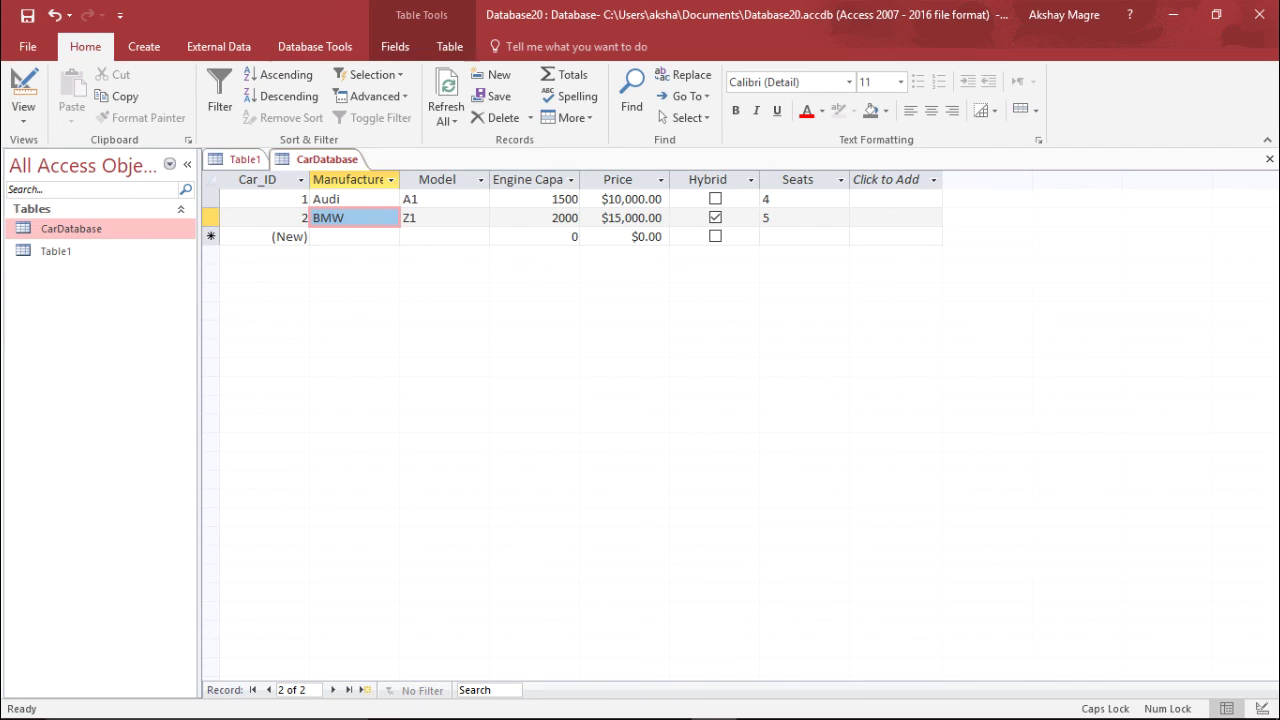
Go back through the Audi record's Model, Engine Capacity and Price cells.
{"action": "left_click", "coordinate": [144, 46]}
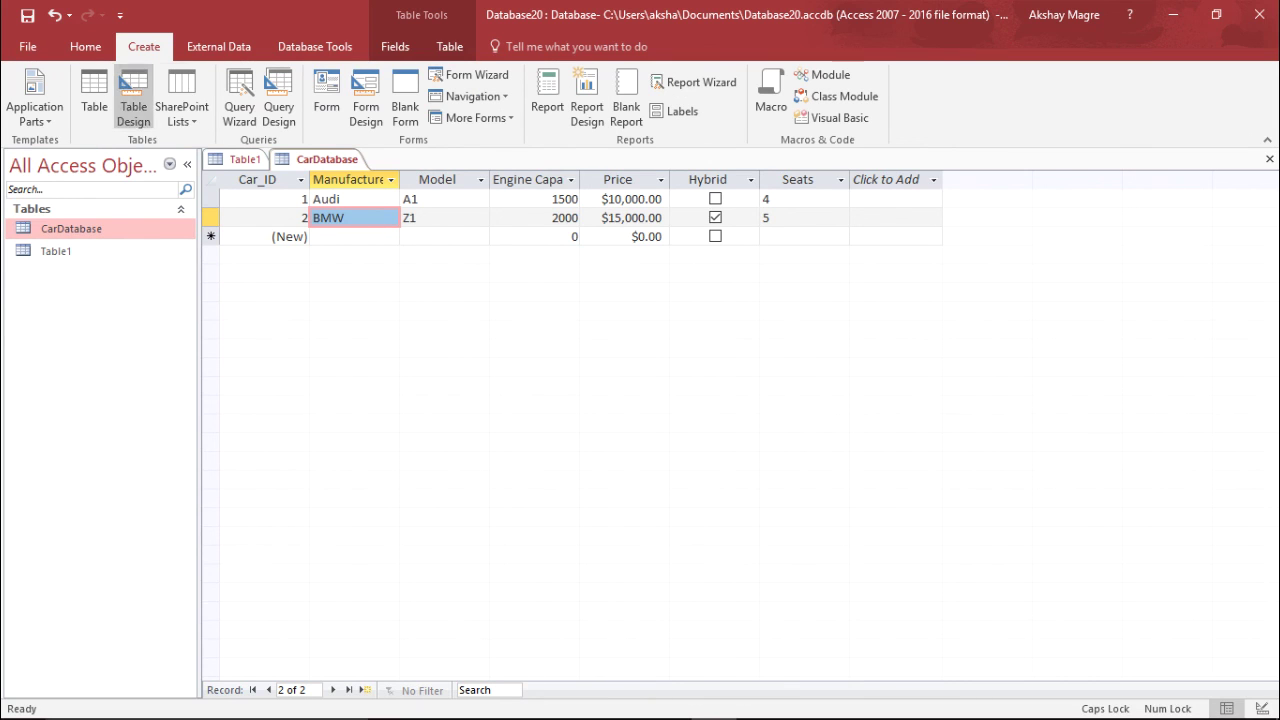
{"action": "left_click", "coordinate": [418, 199]}
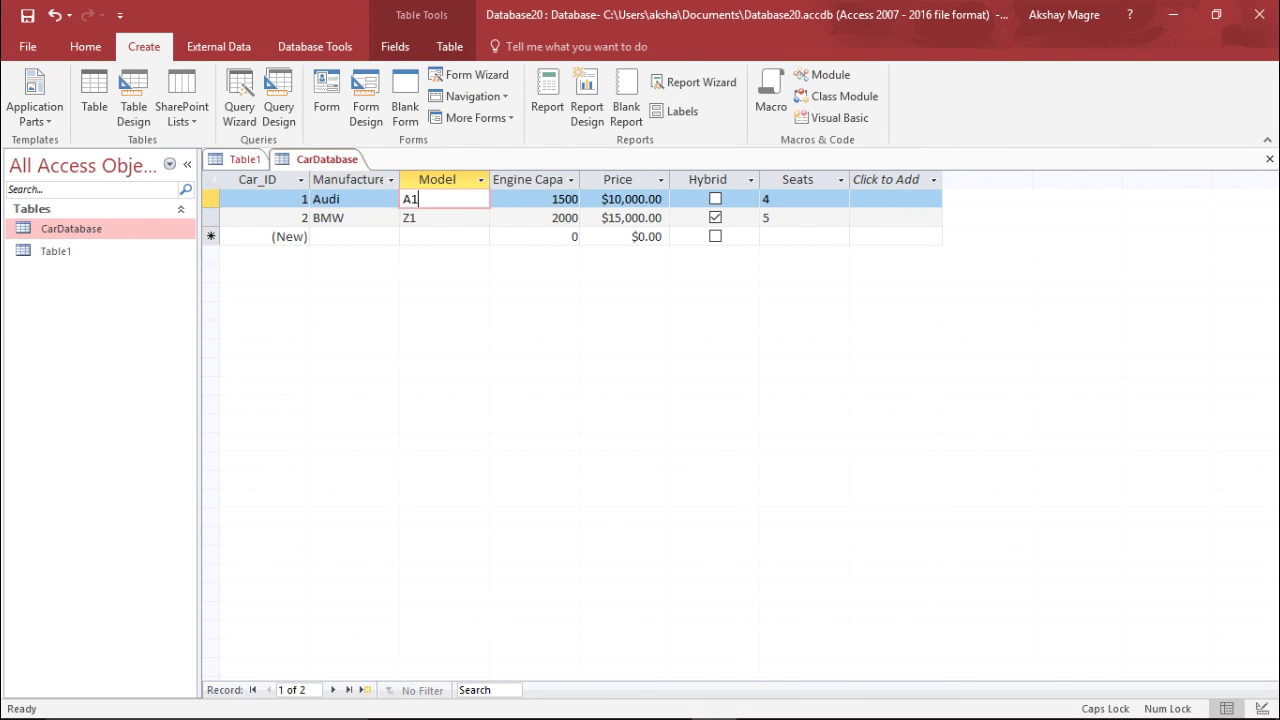
{"action": "left_click", "coordinate": [554, 199]}
{"action": "left_click", "coordinate": [632, 199]}
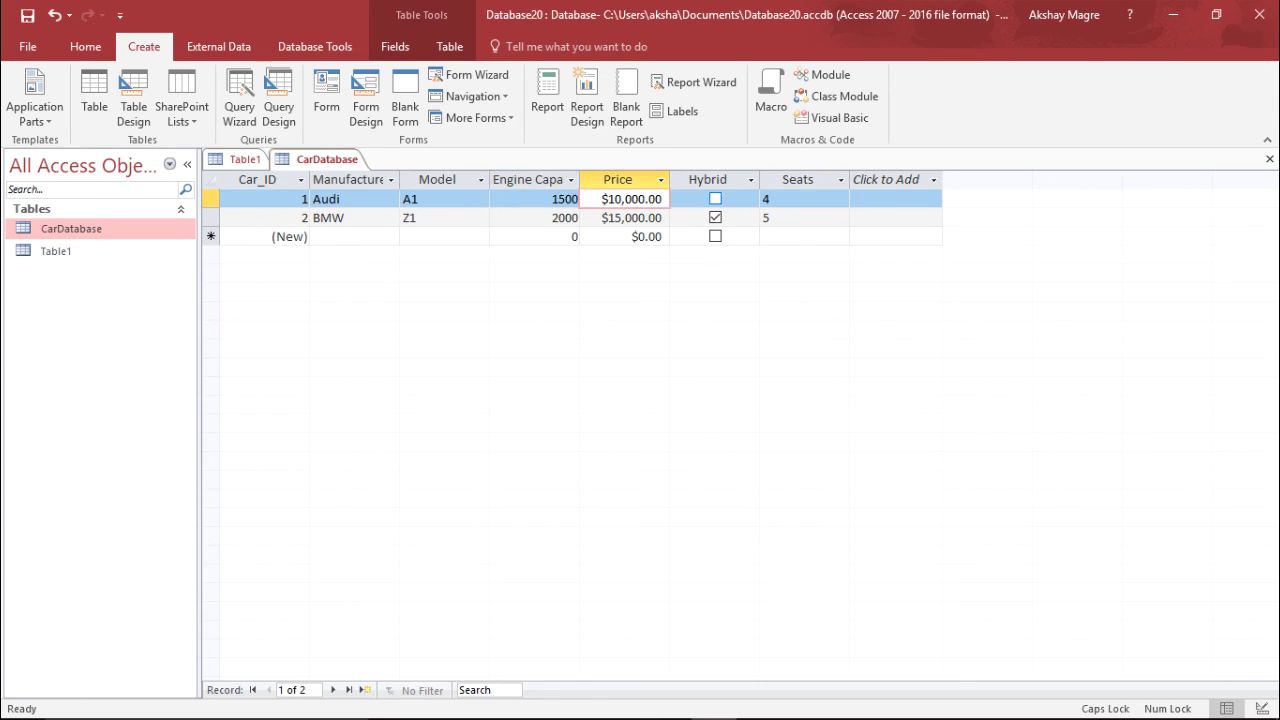